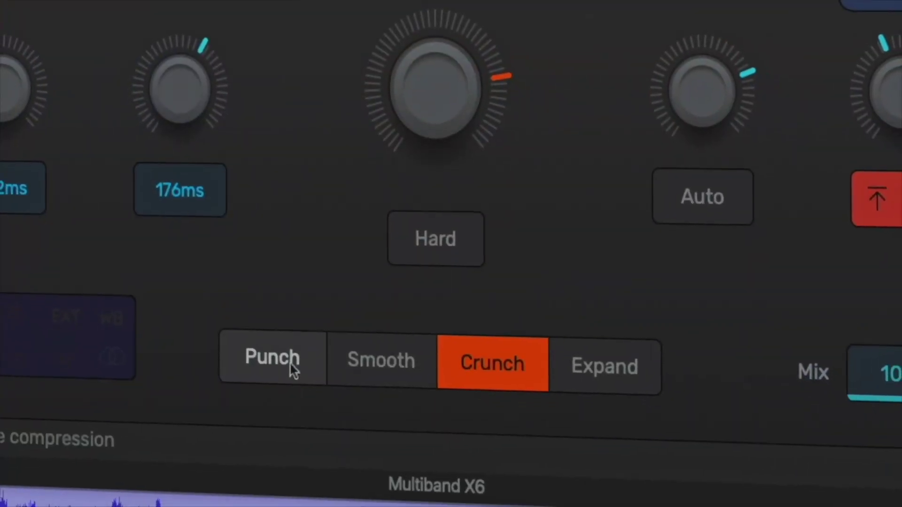
Step: Try the Punch and Smooth compression modes in Multiband X6
left_click(292, 371)
left_click(381, 361)
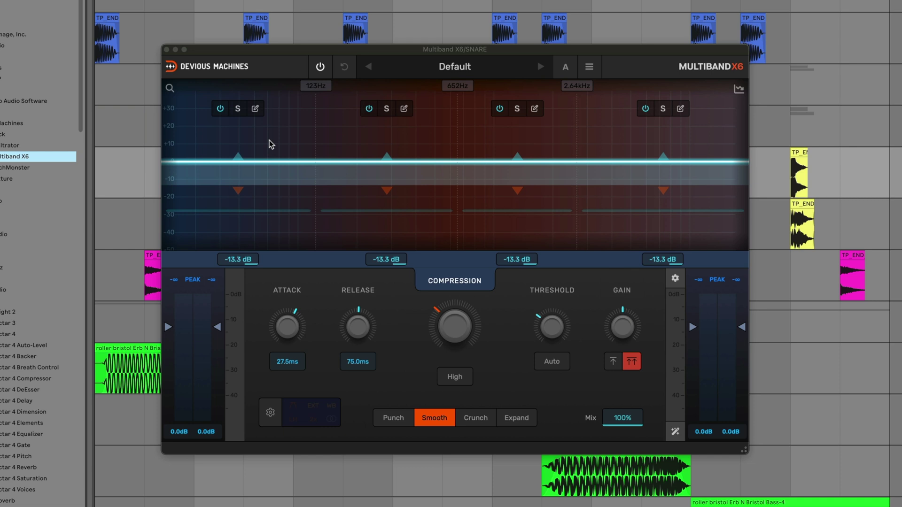
Step: Select each of the four frequency bands in turn and move the lowest crossover to 106 Hz
left_click(269, 140)
left_click(367, 138)
left_click(530, 143)
left_click(640, 140)
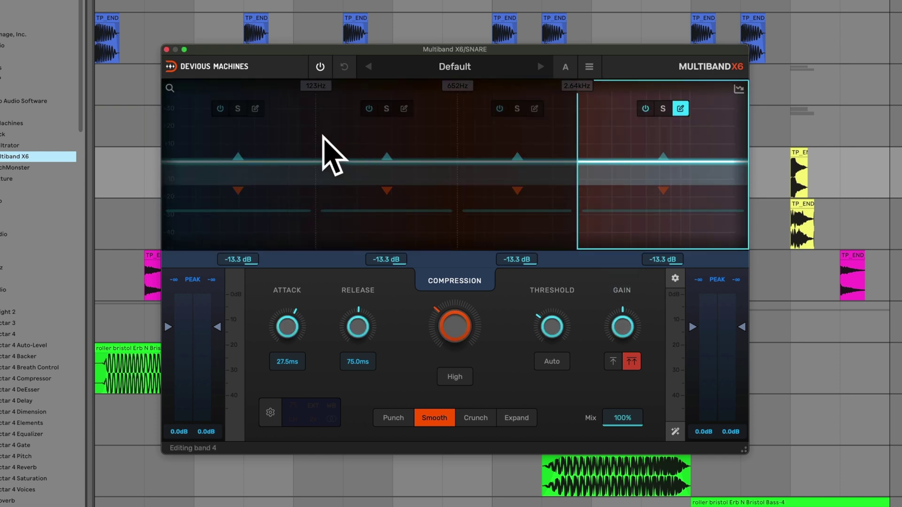
mouse_move(316, 162)
left_mouse_down()
mouse_move(362, 162)
mouse_move(289, 162)
mouse_move(304, 165)
left_mouse_up()
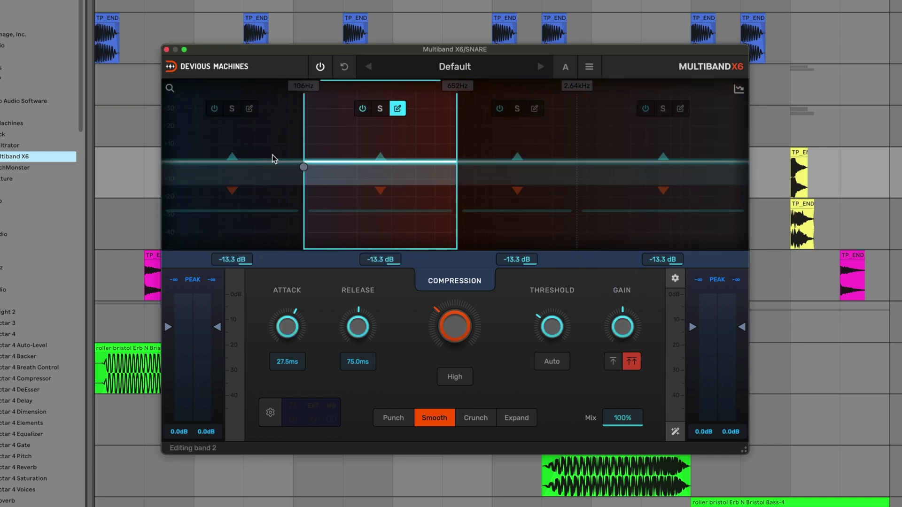
Step: Select all four bands for editing, switch them to Punch mode and open the compressor's sidechain settings
left_click(273, 197)
left_click(356, 224)
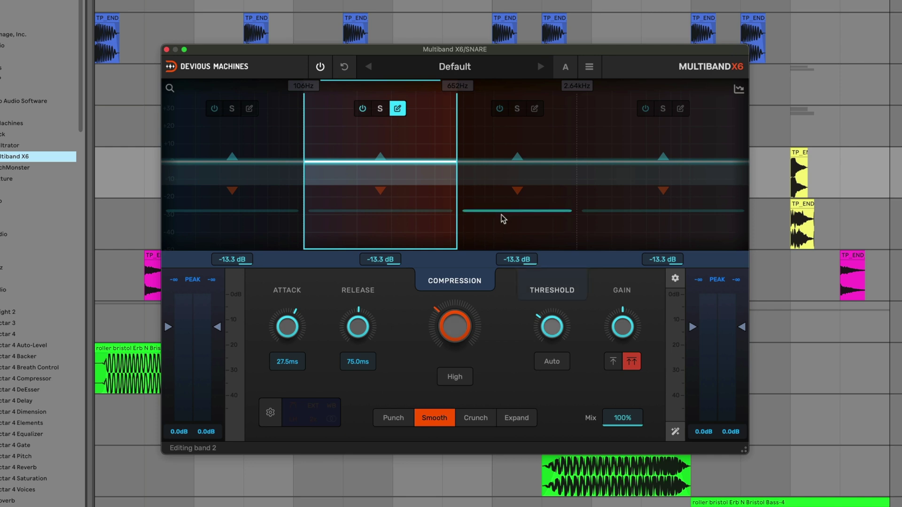
left_click(503, 219)
left_click(621, 209)
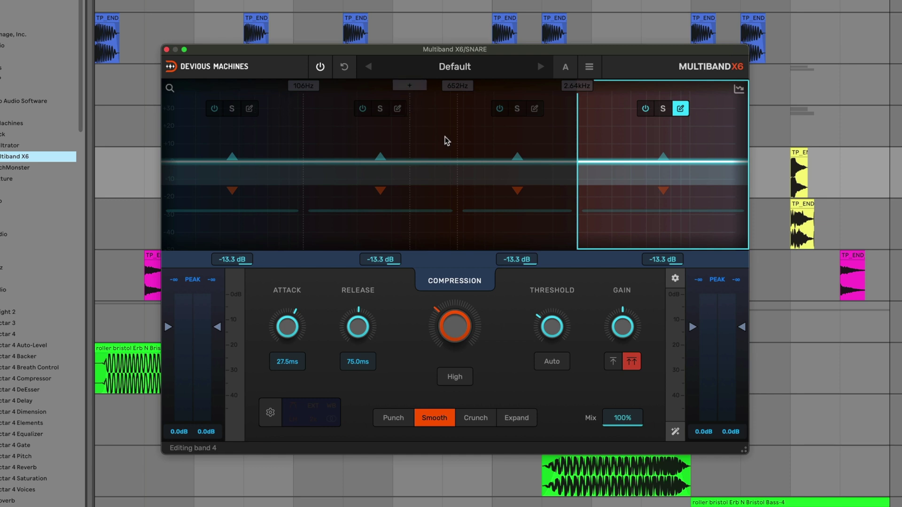
key("super+a")
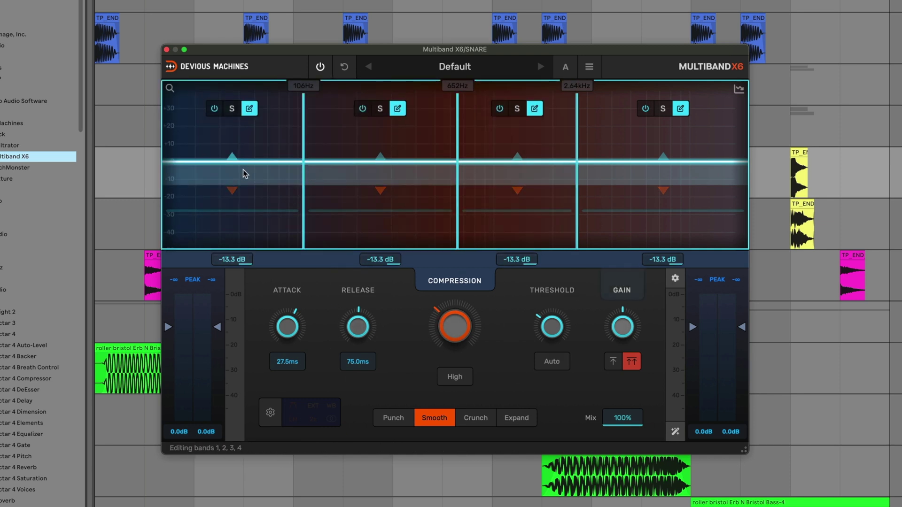
left_click(404, 420)
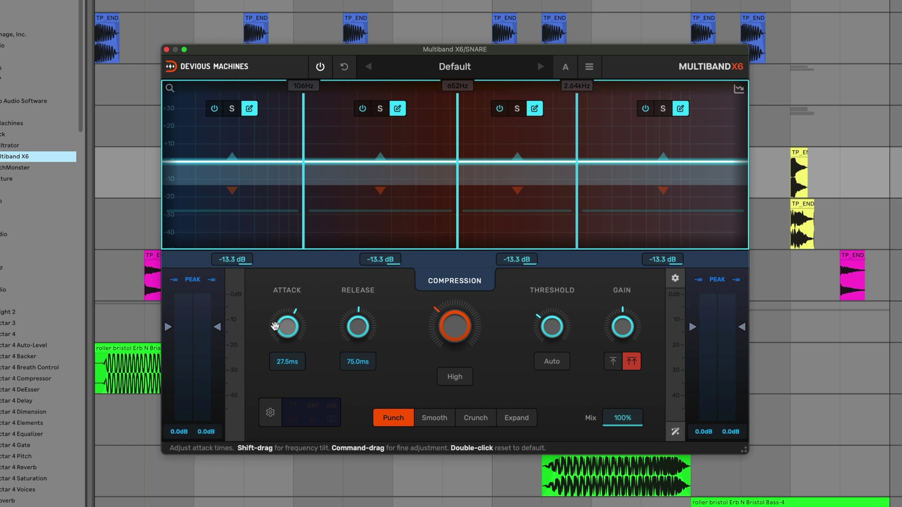
left_click(270, 412)
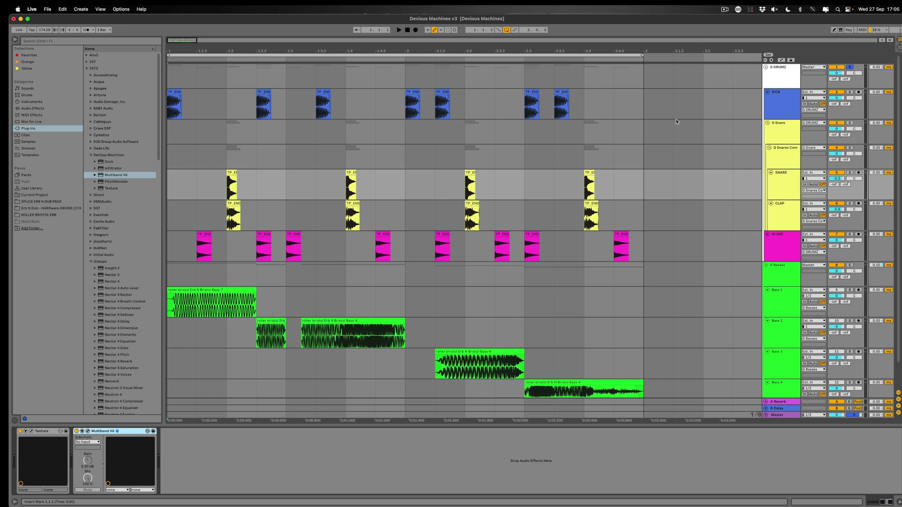
Step: Review the arrangement by marking the kick, snare, clap, hi-hat and bass clips one part after another
left_click(170, 90)
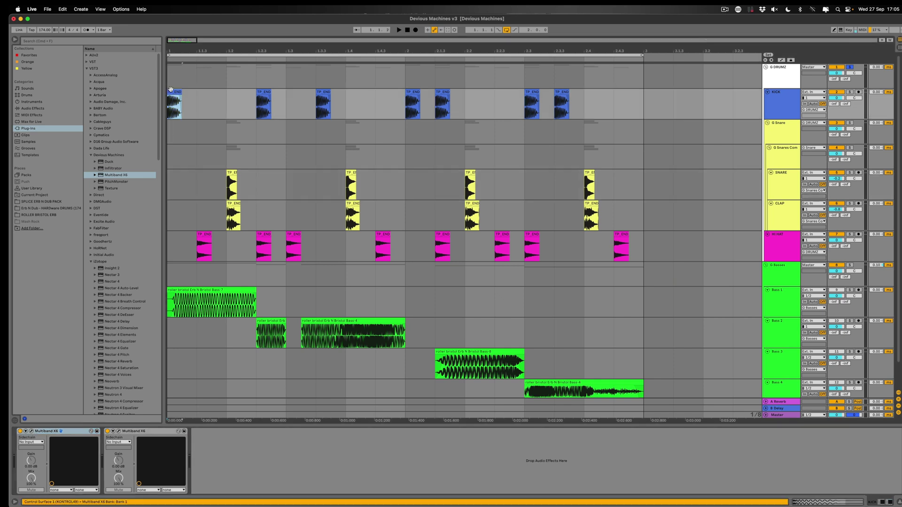
left_click(588, 173)
left_click_drag(713, 184, 194, 184)
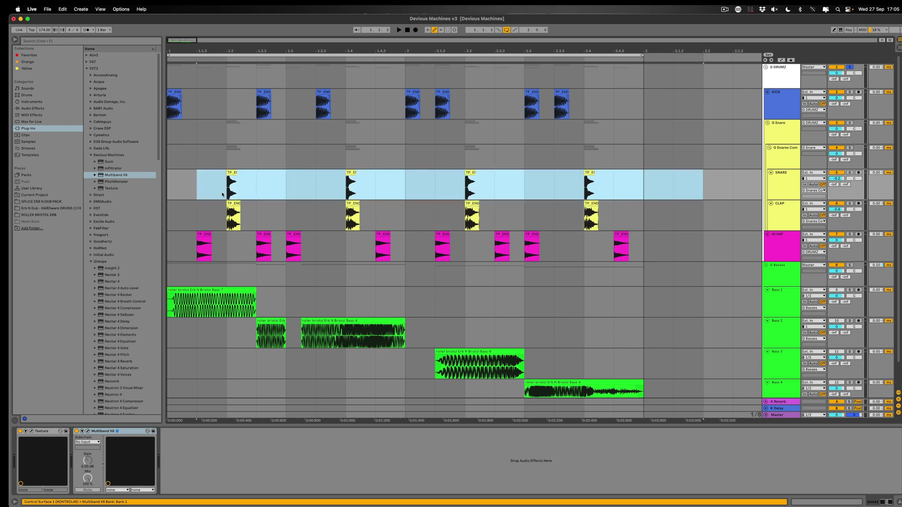
left_click_drag(669, 211, 120, 251)
scroll(266, 282, "down", 1)
left_click_drag(674, 374, 168, 281)
left_click(540, 256)
scroll(609, 139, "up", 1)
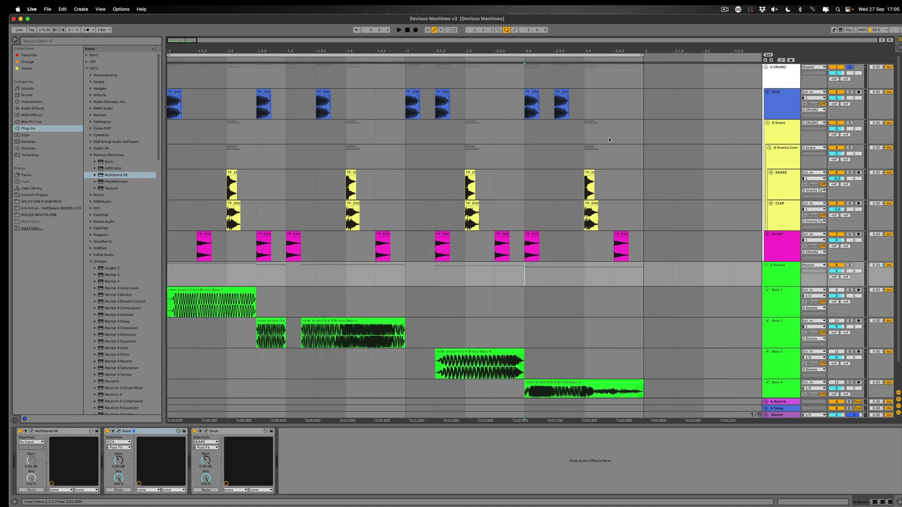
Step: Play the whole drum and bass loop from the beginning and stop it
left_click(354, 150)
key("space")
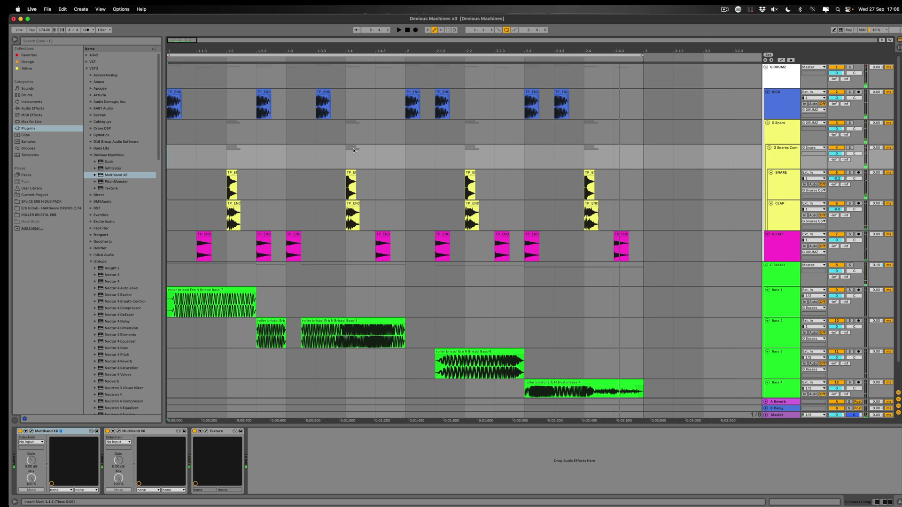
key("space")
Step: Solo the KICK track and audition its Multiband X6 plug-in with the 1-Band Dirty preset, closing the plug-in windows when done
left_click(879, 105)
left_click(850, 92)
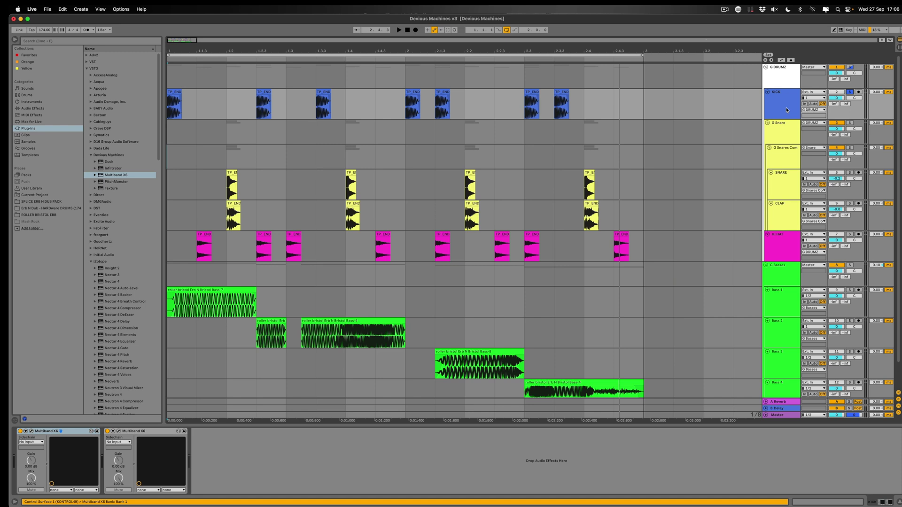
left_click(32, 432)
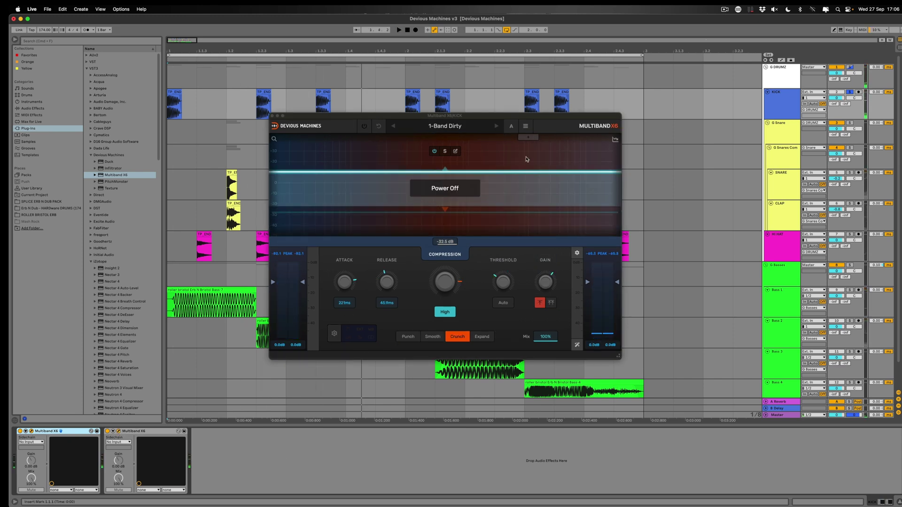
key("space")
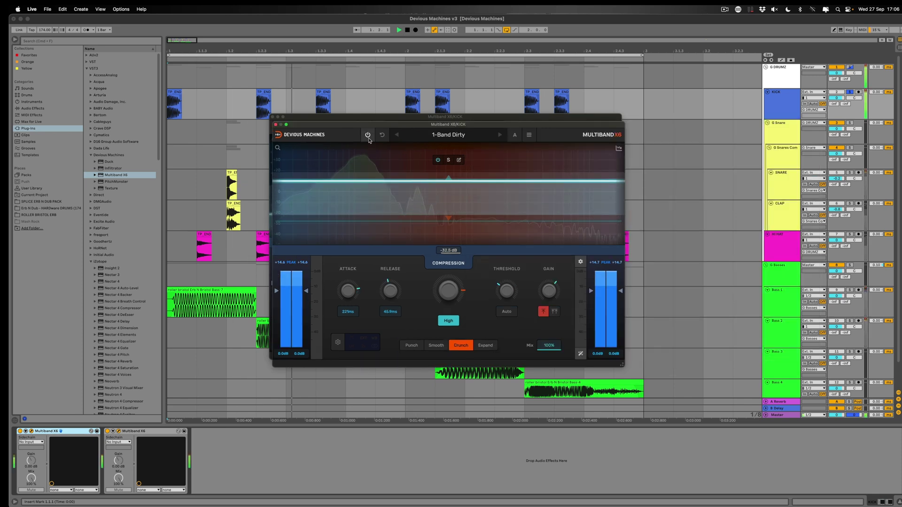
mouse_move(421, 124)
left_mouse_down()
mouse_move(431, 116)
mouse_move(426, 121)
left_mouse_up()
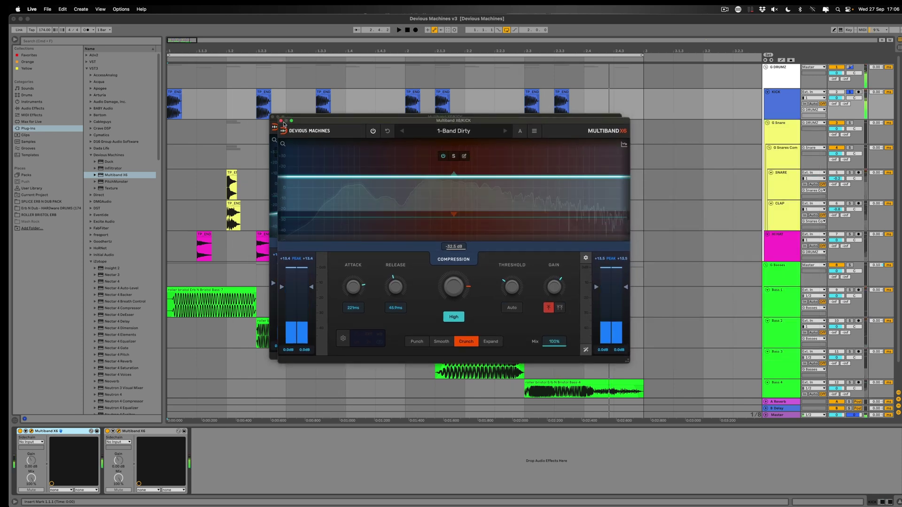
left_click(281, 121)
left_click(273, 117)
Step: Look through the snare and clap device chains, solo the G Snares Comp group and open its two Multiband X6 plug-ins
left_click(782, 156)
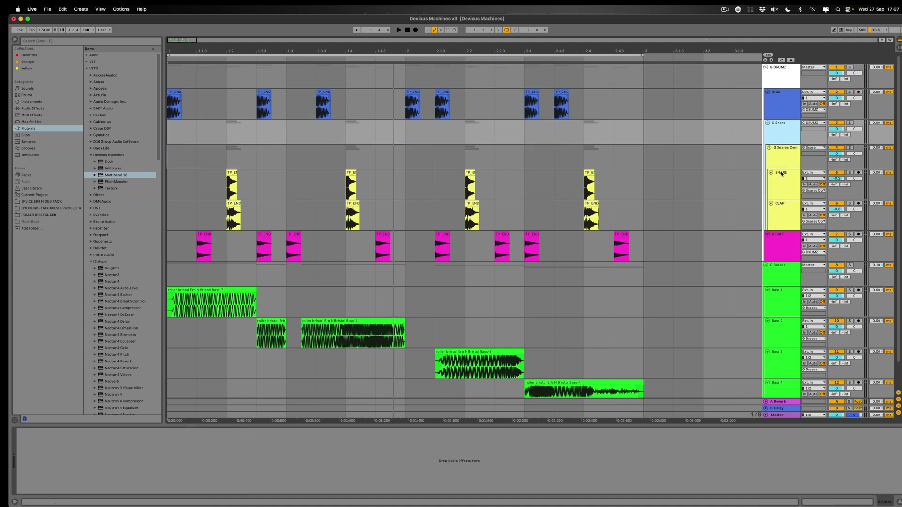
left_click(783, 175)
left_click(790, 205)
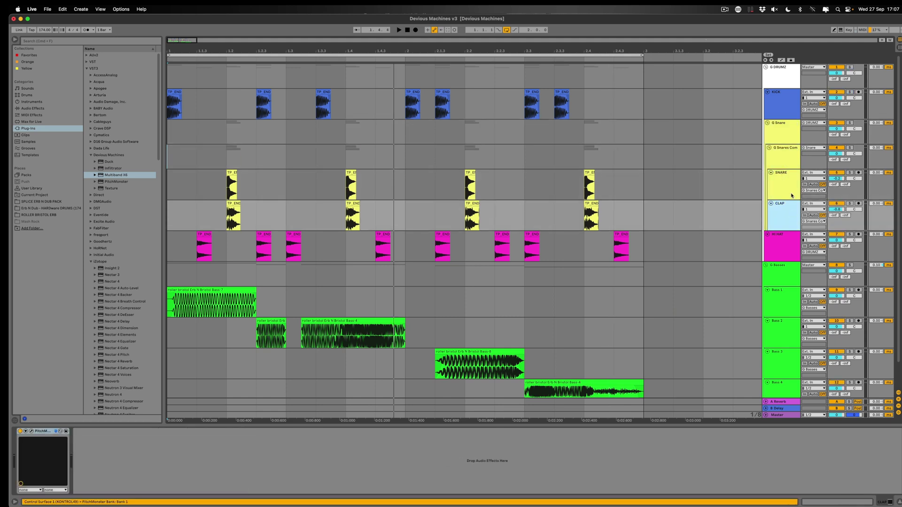
left_click(789, 183)
left_click(784, 156)
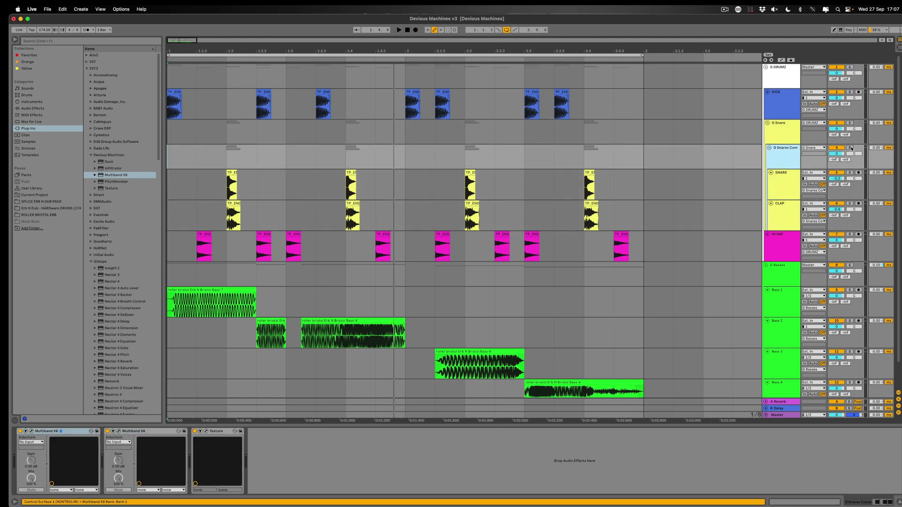
left_click(850, 148)
left_click(118, 431)
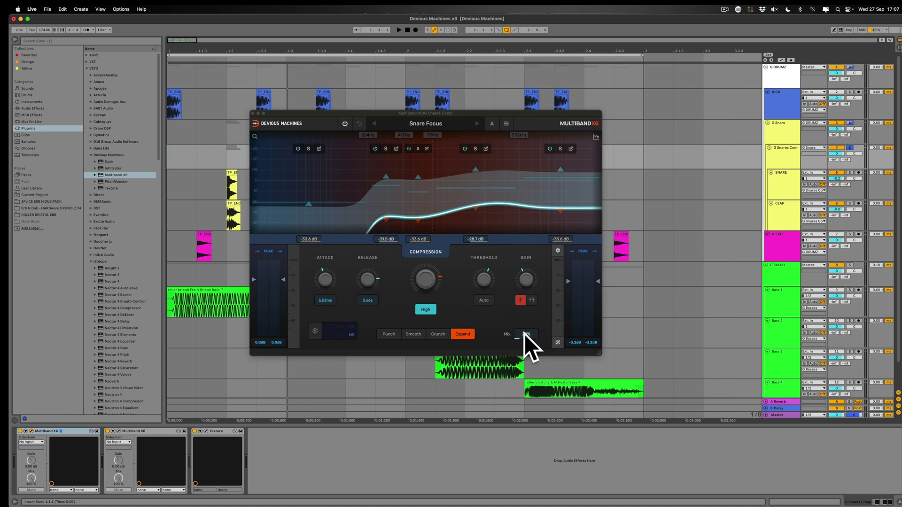
left_click(119, 431)
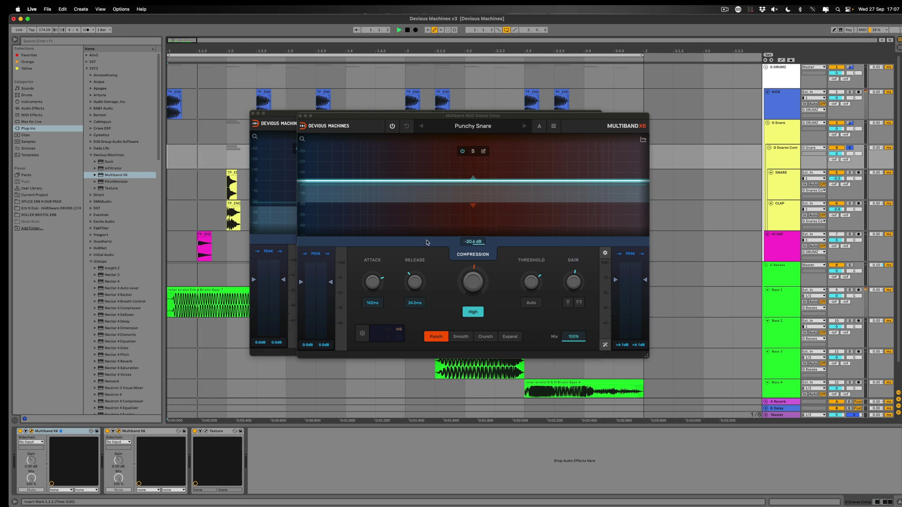
Step: Set the Snare Focus and Punchy Snare windows apart and compare the snare group with both plug-ins bypassed and enabled during playback
key("space")
left_click_drag(381, 120, 352, 162)
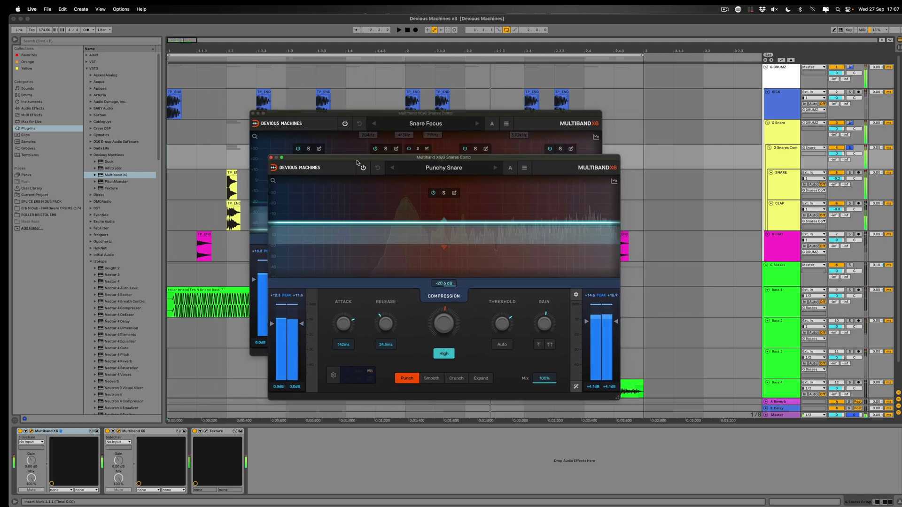
left_click_drag(266, 115, 546, 112)
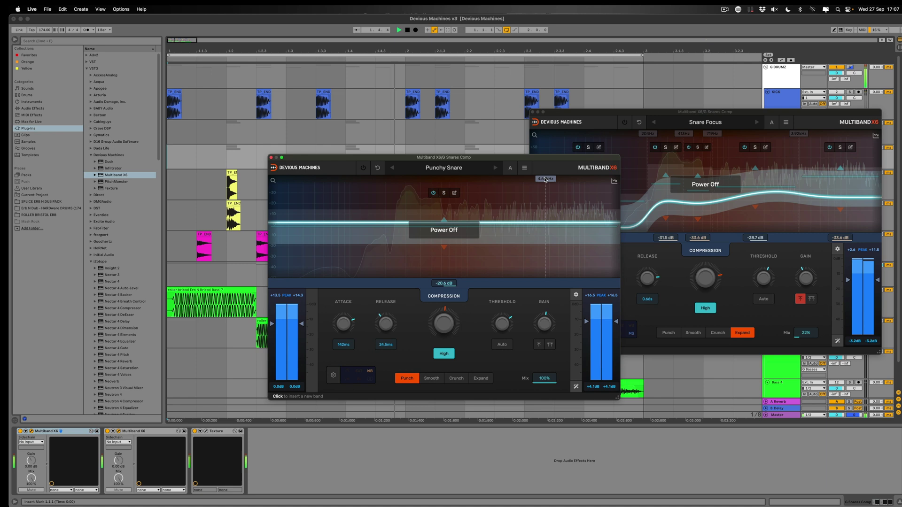
left_click(364, 168)
key("space")
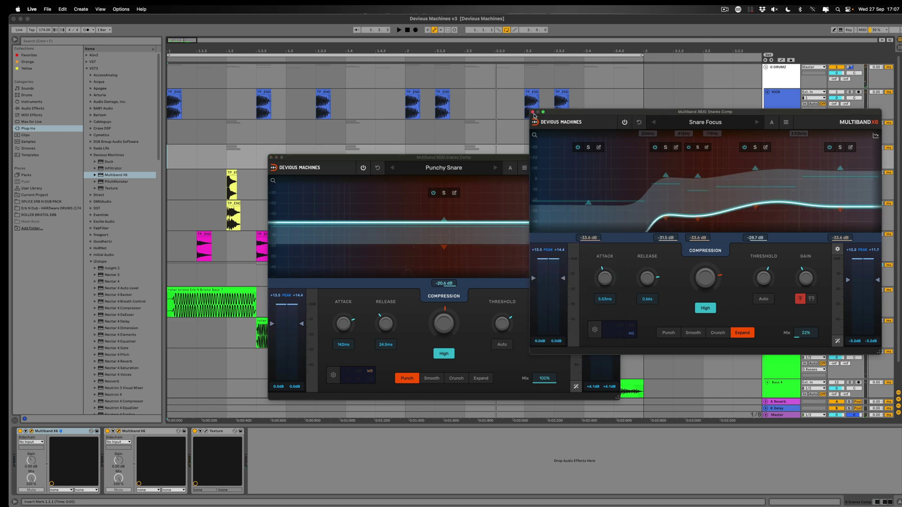
left_click(533, 112)
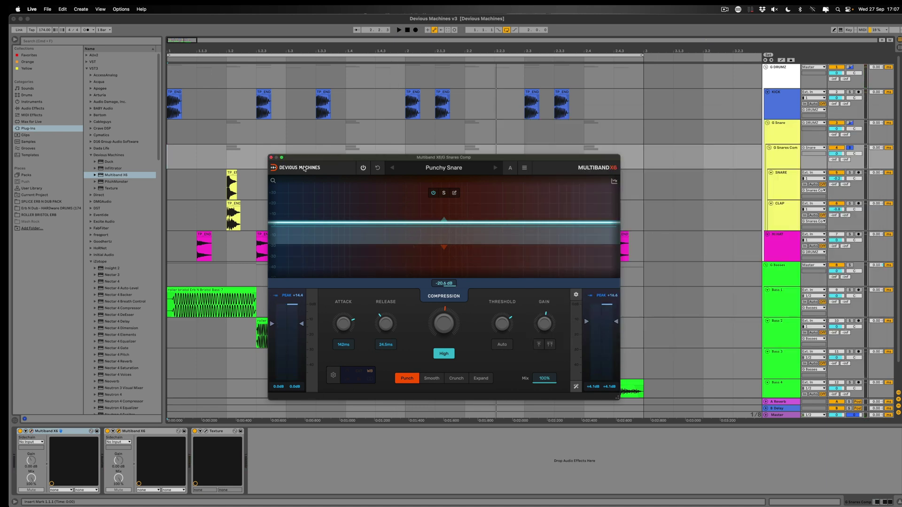
Step: Open the Texture plug-in on the SNARE track and compare the sound with Texture switched off and on during playback
left_click(788, 185)
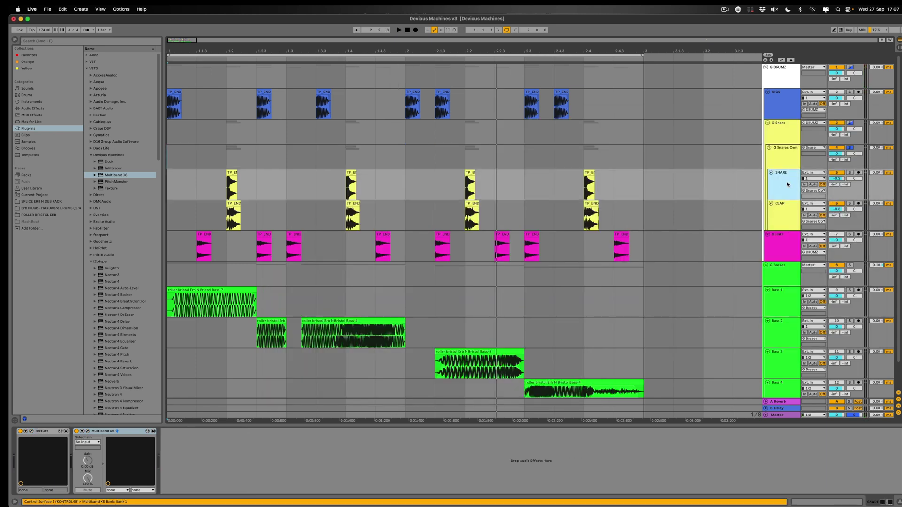
left_click(31, 431)
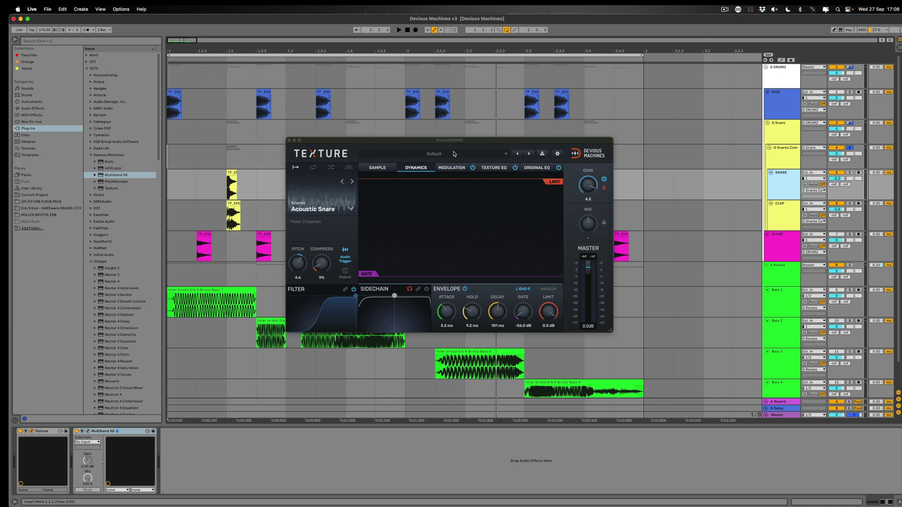
key("space")
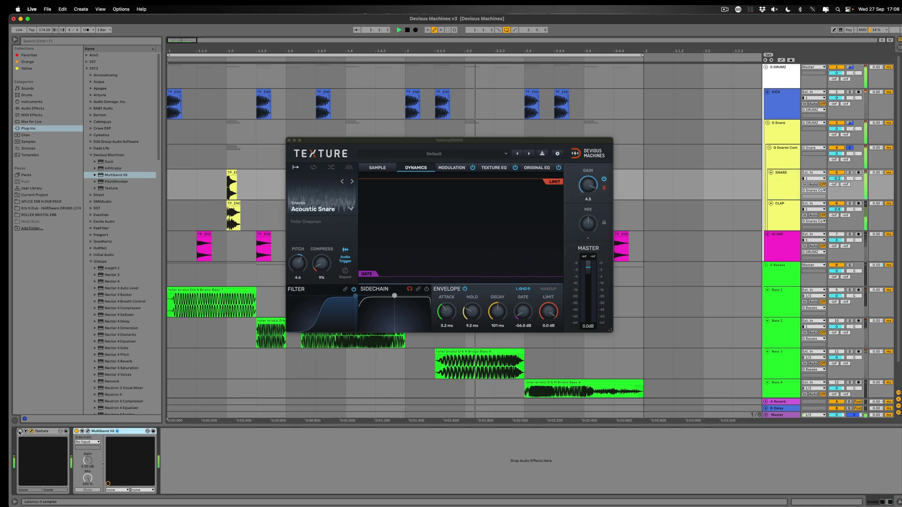
left_click(19, 432)
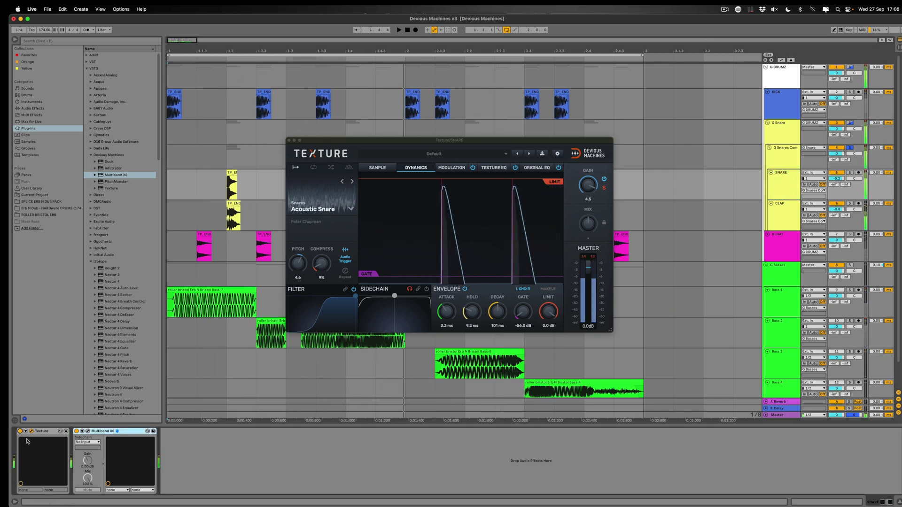
Step: View the SNARE track's Multiband X6 with the Snare Isolation preset and close both plug-in windows
left_click(87, 431)
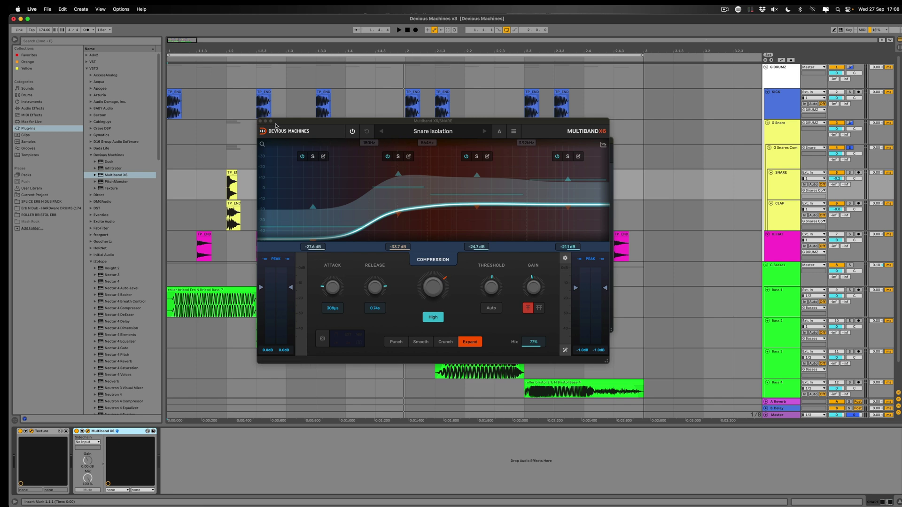
left_click(261, 121)
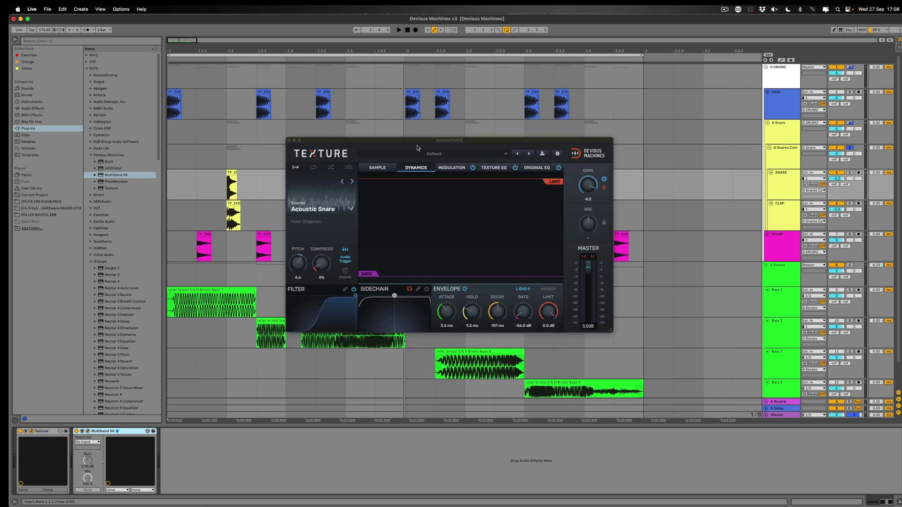
left_click(289, 141)
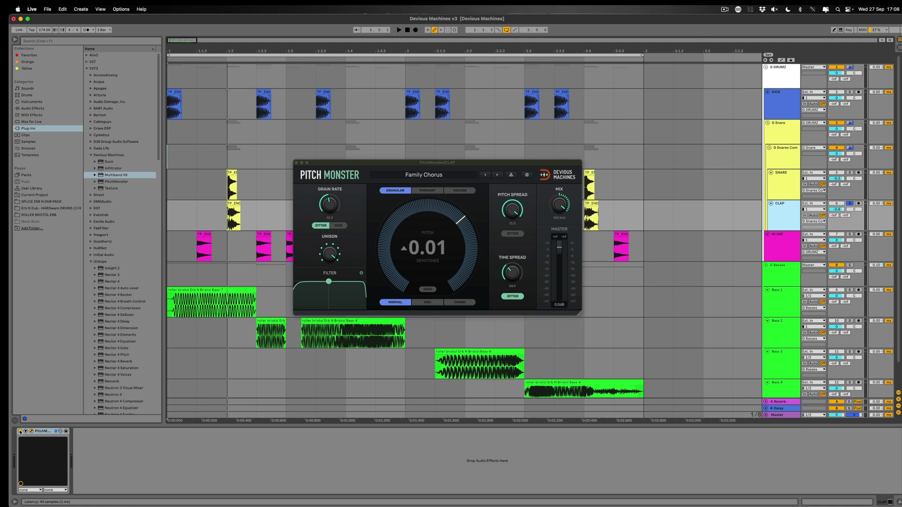
Step: Audition the soloed CLAP track with Pitch Monster's Family Chorus preset and clear the track's solo
key("space")
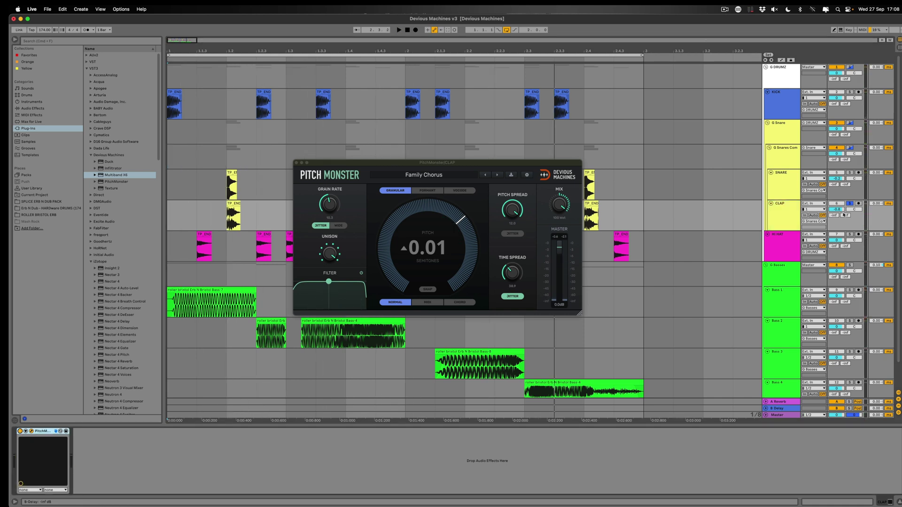
left_click(853, 205)
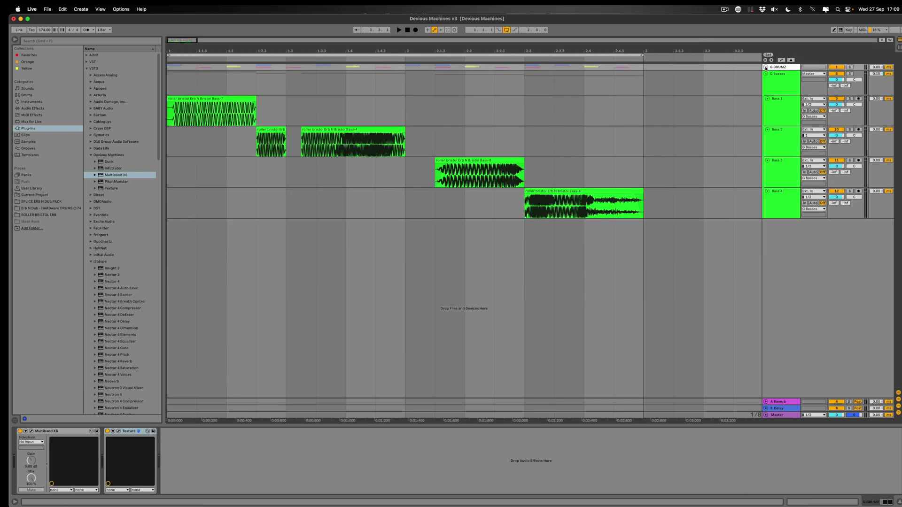
Step: Expand the folded G DRUMZ group to show its drum tracks
left_click(766, 67)
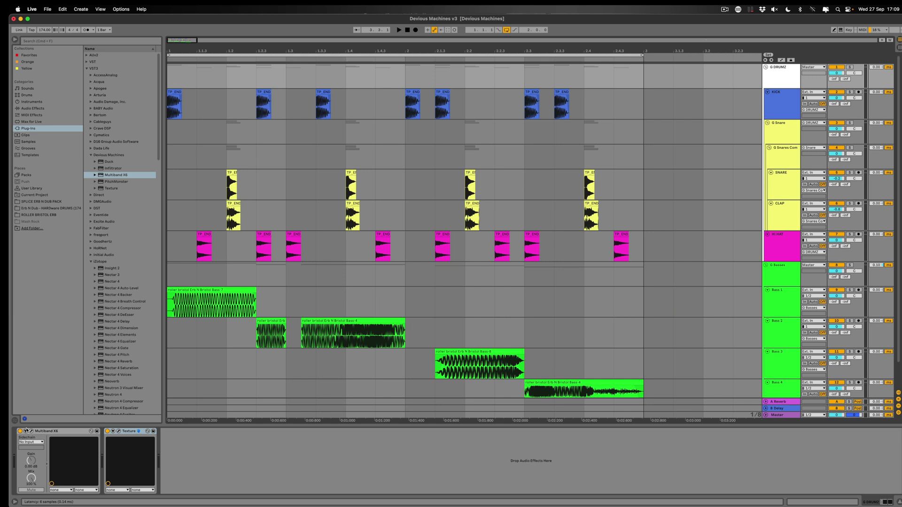
Step: Open the G DRUMZ group's Multiband X6 with the Hyper Real preset and compare the drums with it switched off and on
left_click(31, 431)
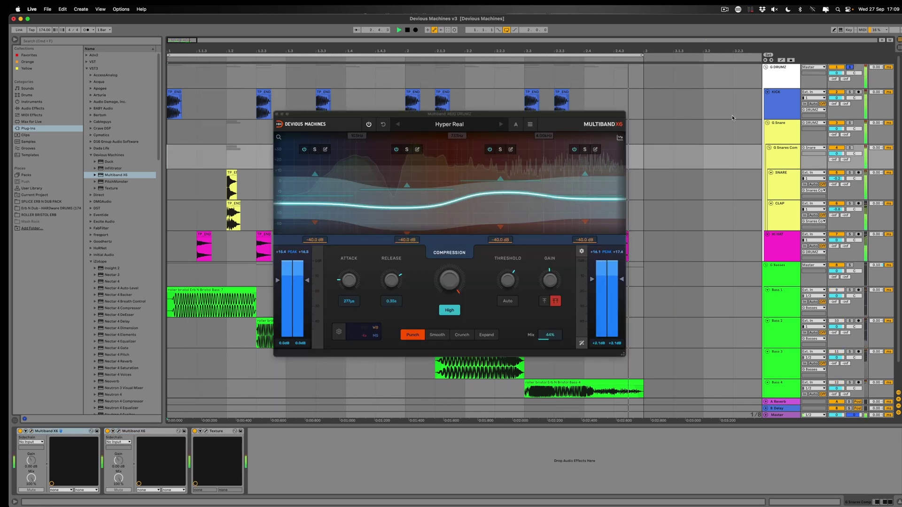
key("space")
key("space")
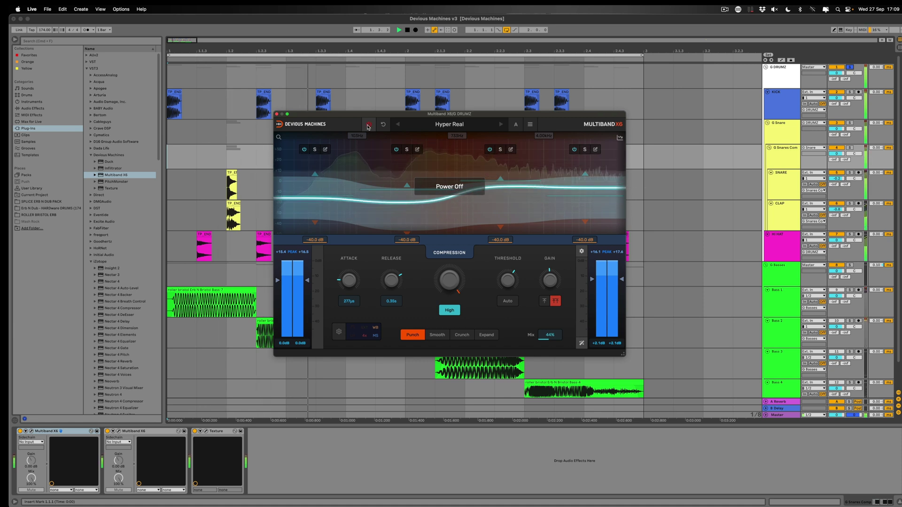
left_click(369, 125)
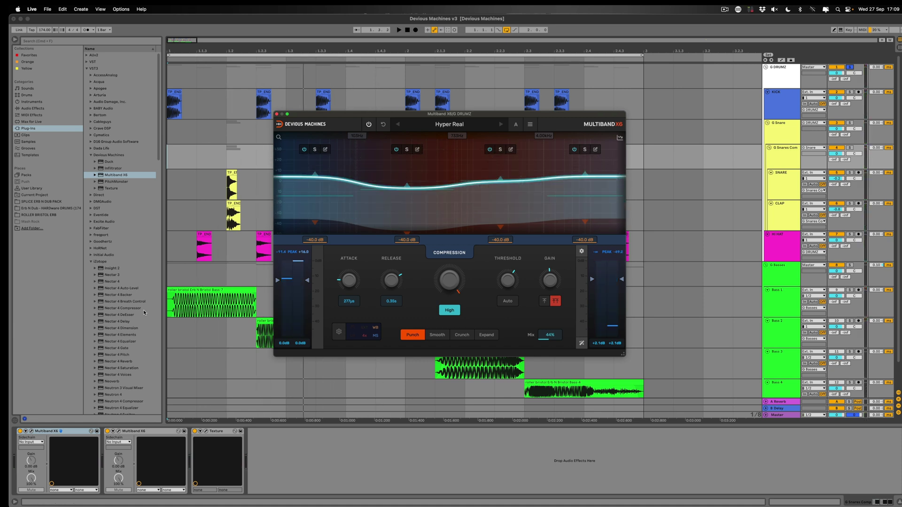
Step: Open the Texture plug-in on the G DRUMZ group and audition its Digital White Noise while adjusting the gain
left_click(119, 431)
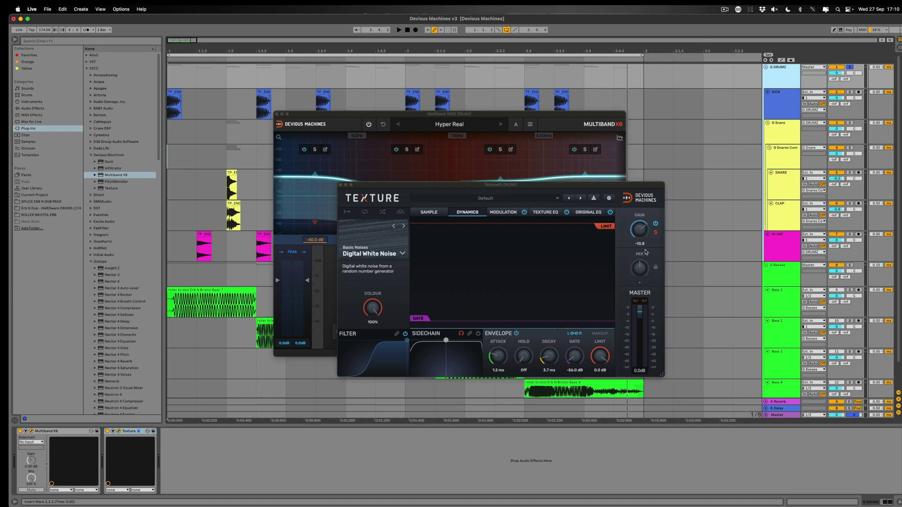
key("space")
mouse_move(645, 234)
left_mouse_down()
mouse_move(645, 184)
mouse_move(639, 221)
left_mouse_up()
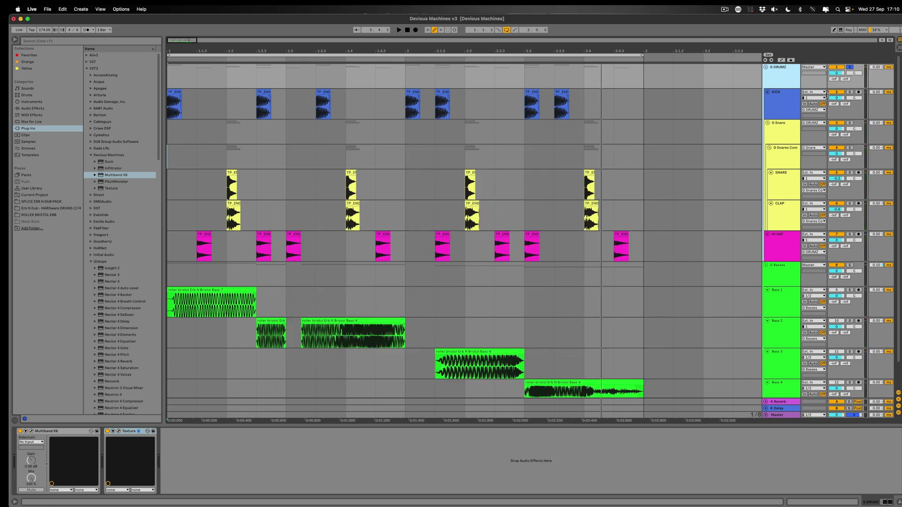
Step: Fold the G DRUMZ group, move the solo from it to the G Basses group, and audition the basses
left_click(849, 67)
left_click(766, 67)
left_click(784, 91)
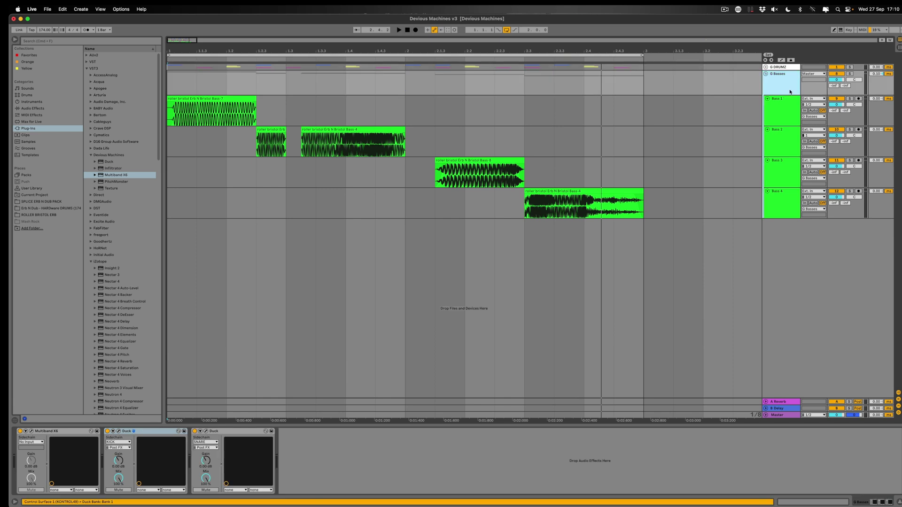
left_click(850, 73)
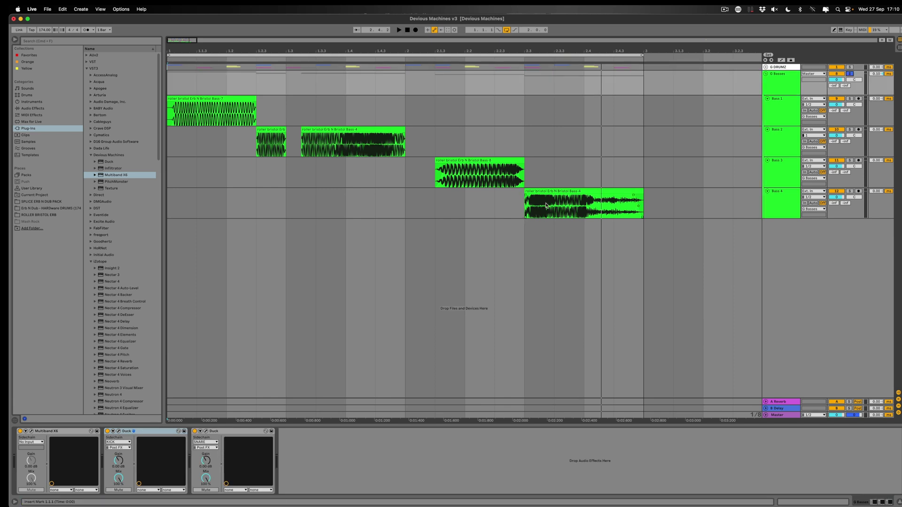
key("space")
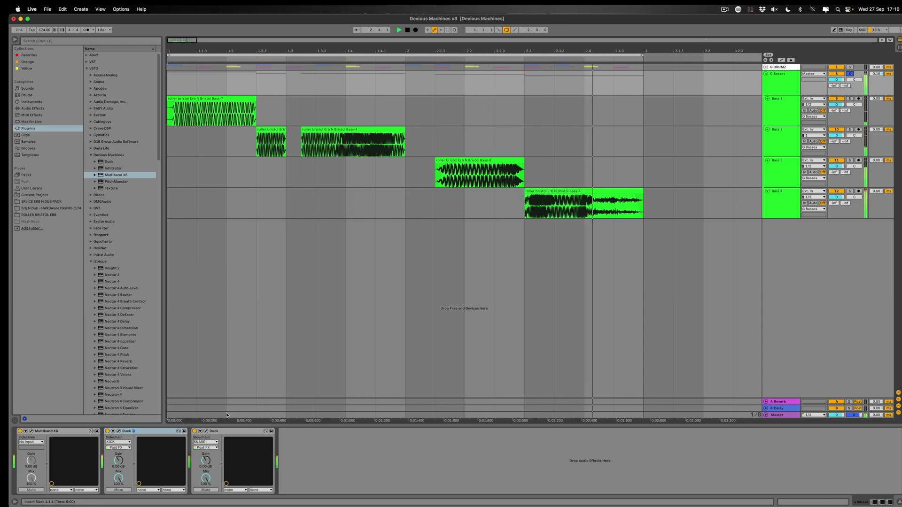
key("space")
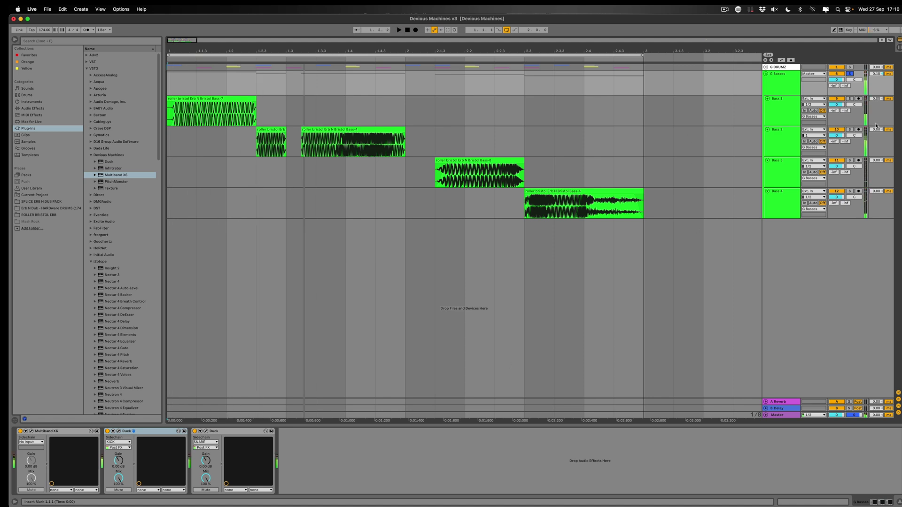
Step: Open the G Basses group's Multiband X6 and audition the basses with its Low End Boost preset
left_click(780, 90)
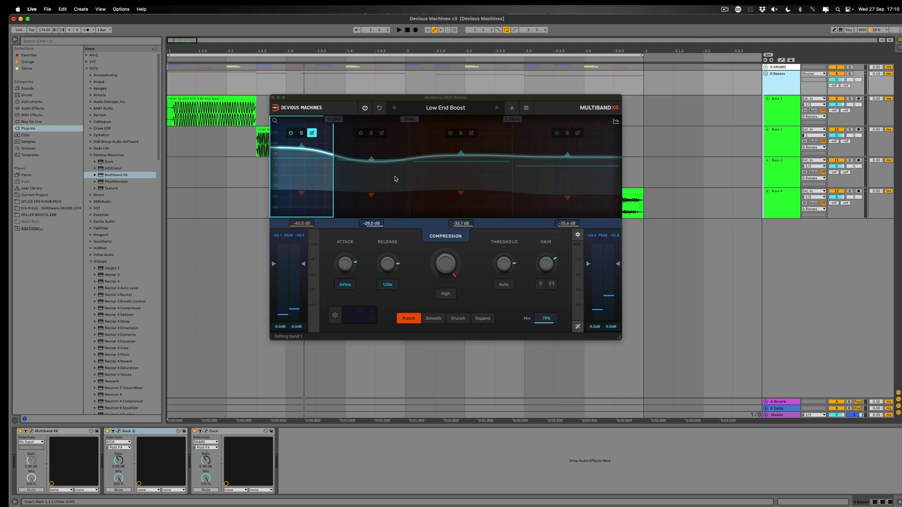
key("space")
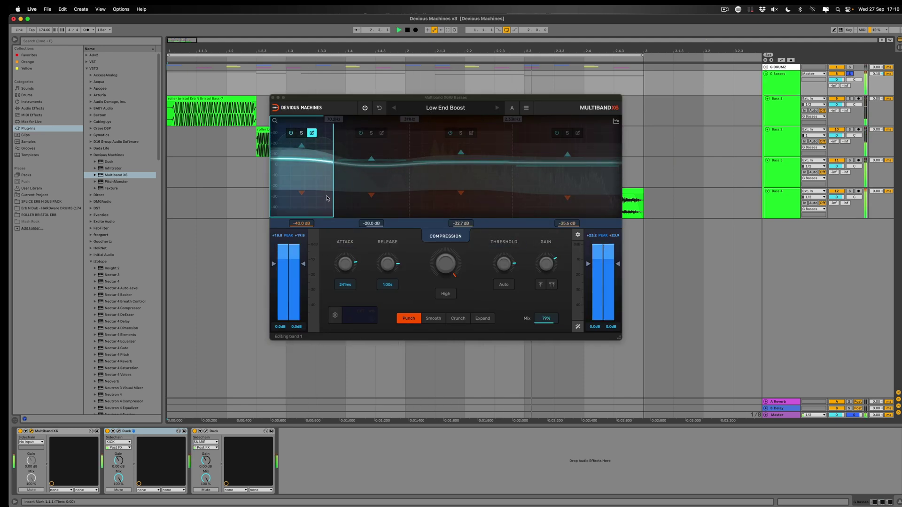
key("space")
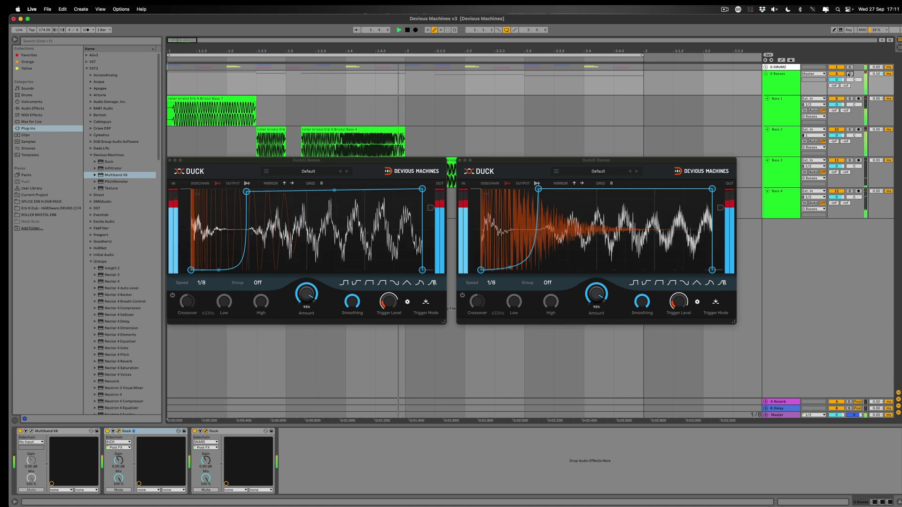
Step: Compare the ducked basses with and without the drums by toggling the G Basses solo, and close both Duck windows
left_click(849, 74)
left_click(849, 74)
key("space")
left_click(771, 109)
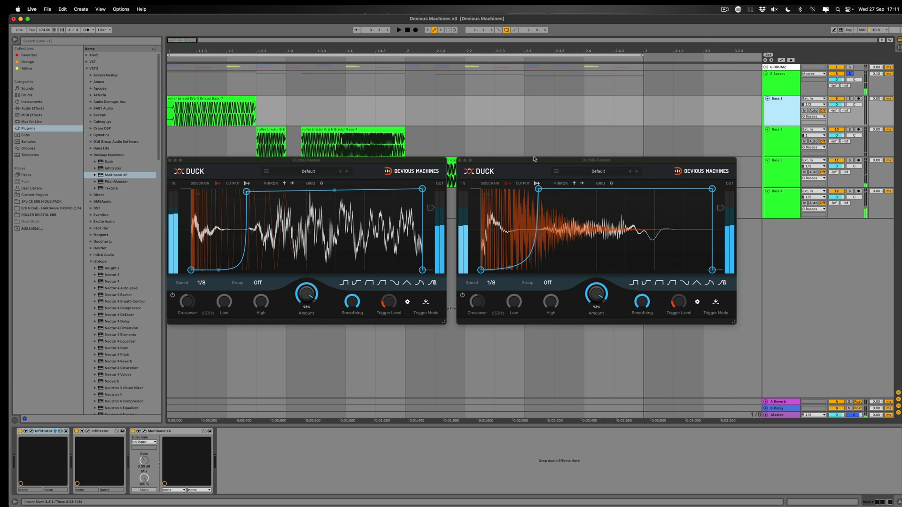
left_click(170, 160)
left_click(460, 160)
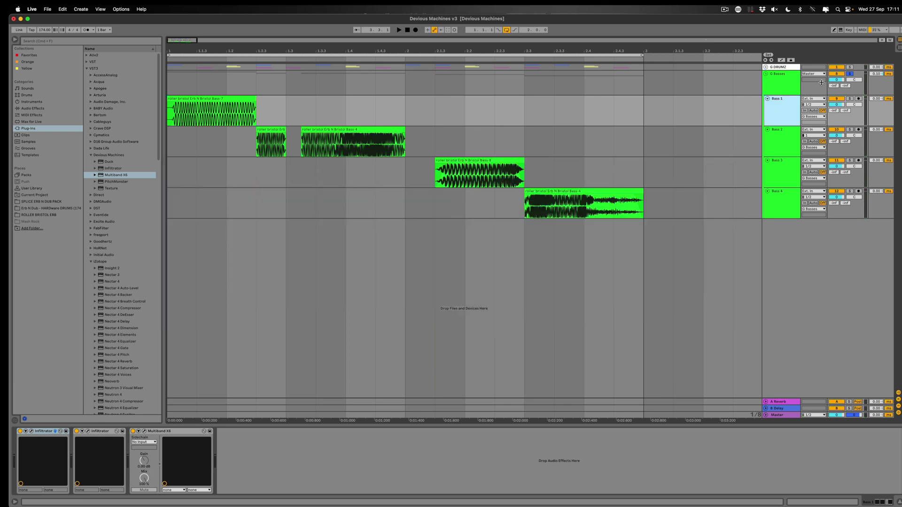
Step: Audition Bass 1 through its Infiltrators with the Bass Warmer and Highpass - Digital 12dB presets, and view its Multiband X6 with the Filth preset
left_click(32, 431)
key("space")
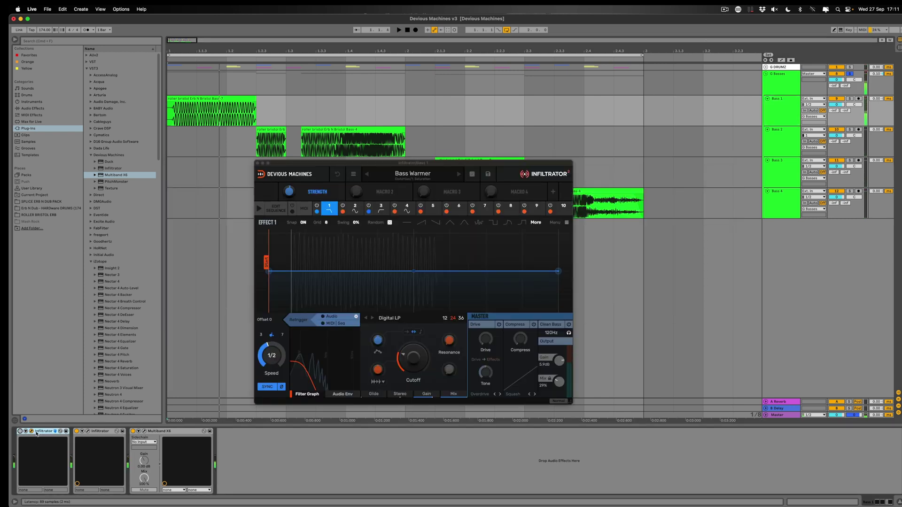
left_click(88, 431)
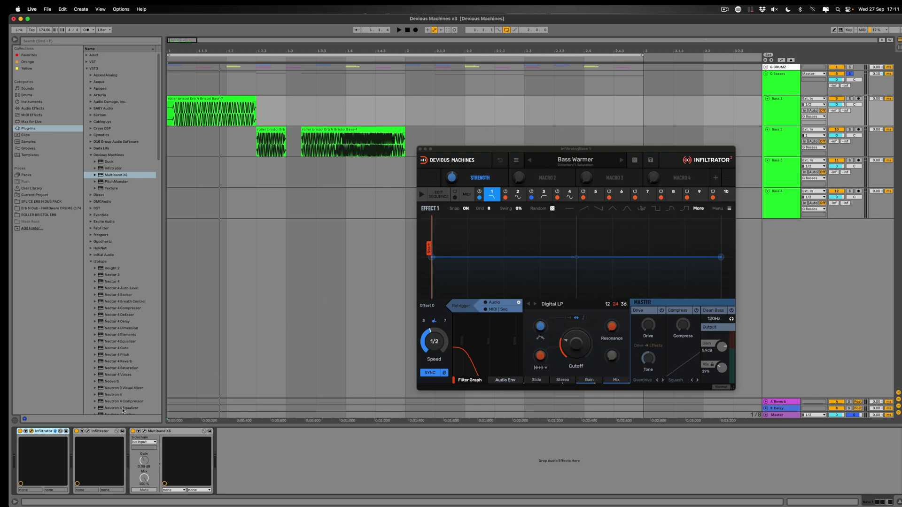
left_click(89, 432)
left_click_drag(407, 172, 236, 149)
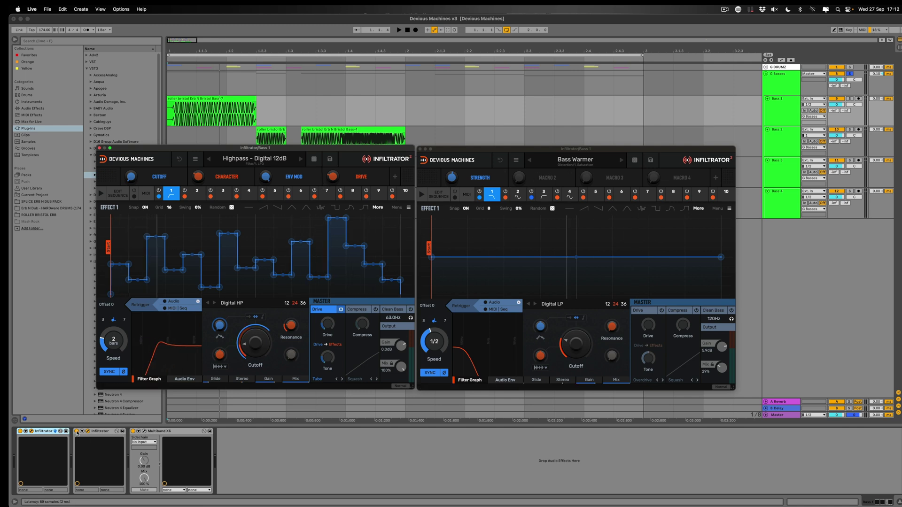
left_click(30, 437)
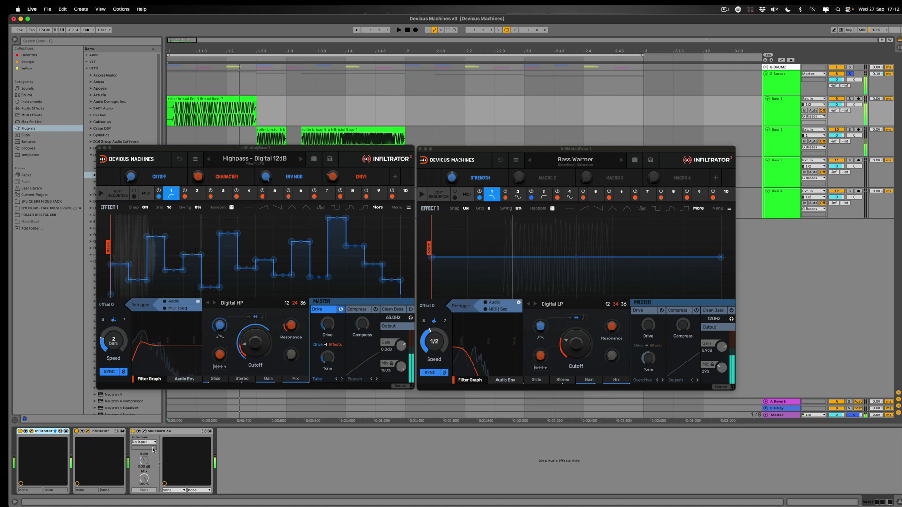
left_click(136, 429)
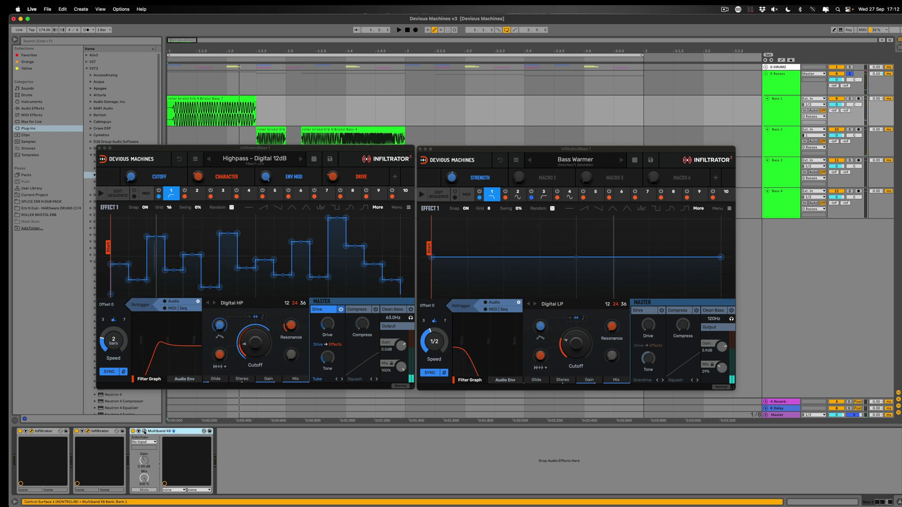
left_click(173, 431)
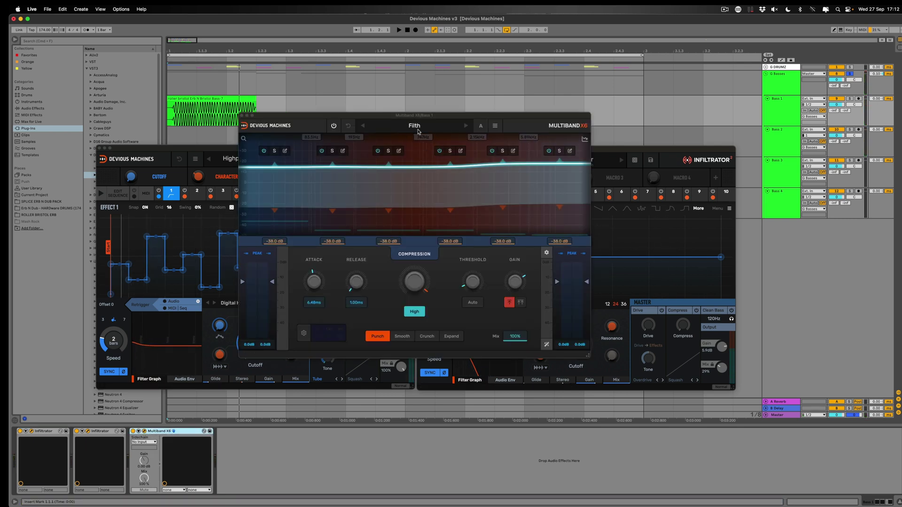
Step: Solo the Bass 2 track and audition it through Infiltrator with the Reece 2 Neuro preset
left_click(798, 140)
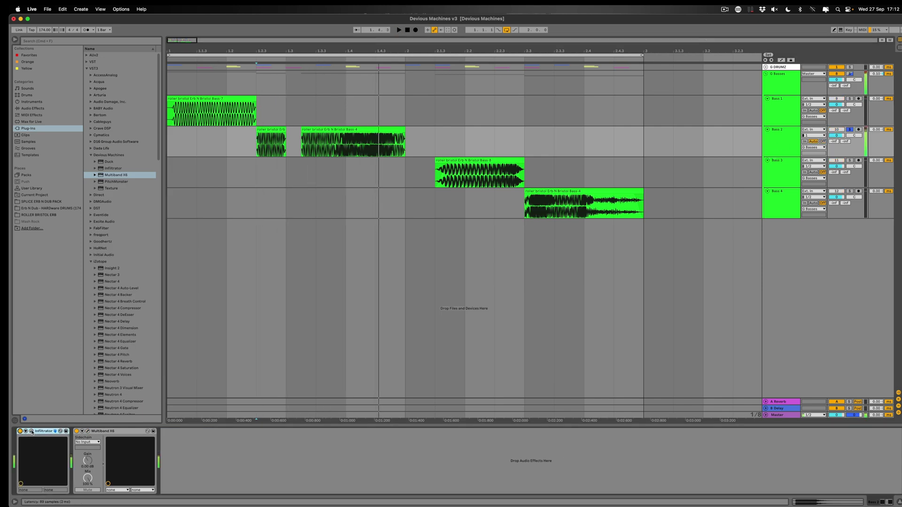
left_click(31, 430)
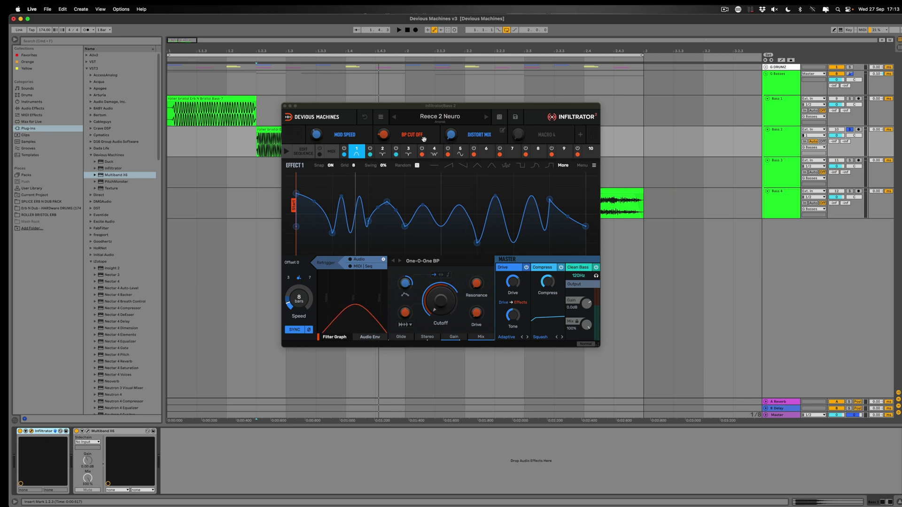
key("space")
key("space")
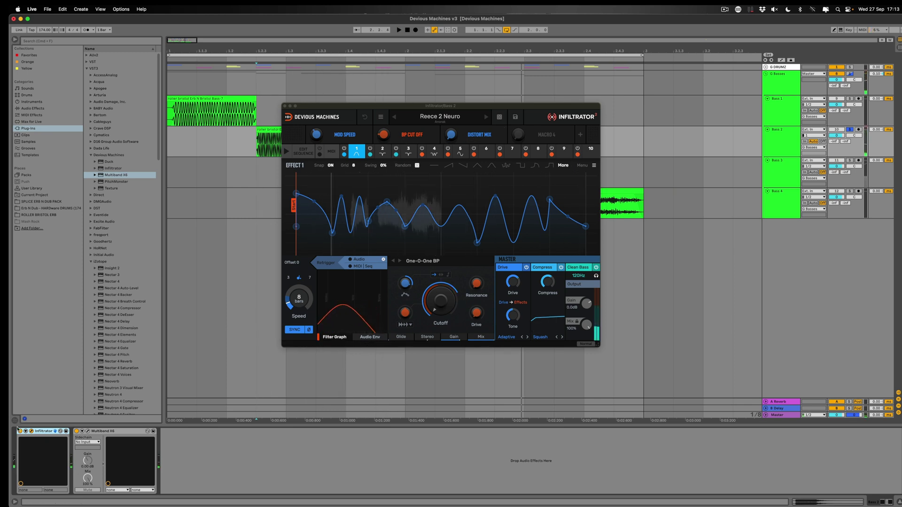
Step: Close Bass 2's Infiltrator window and audition the track through Multiband X6 with the Filth preset
left_click(88, 432)
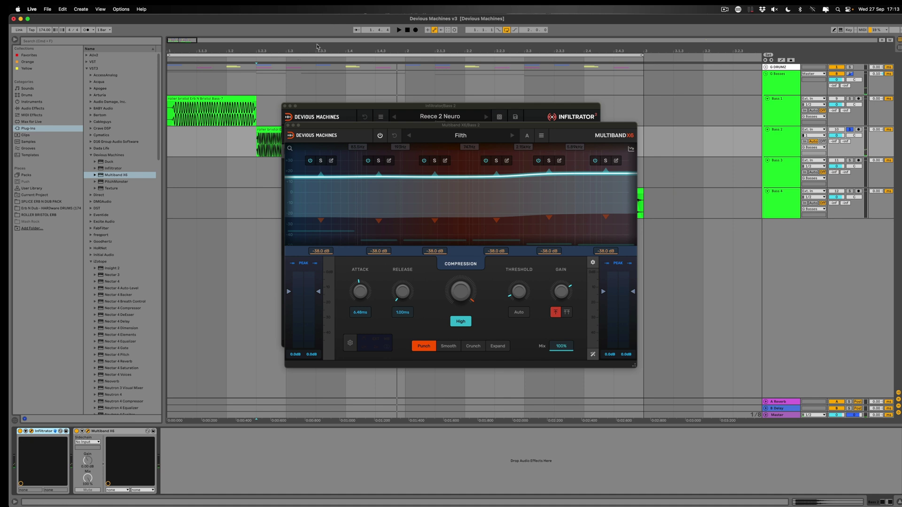
left_click(285, 106)
key("space")
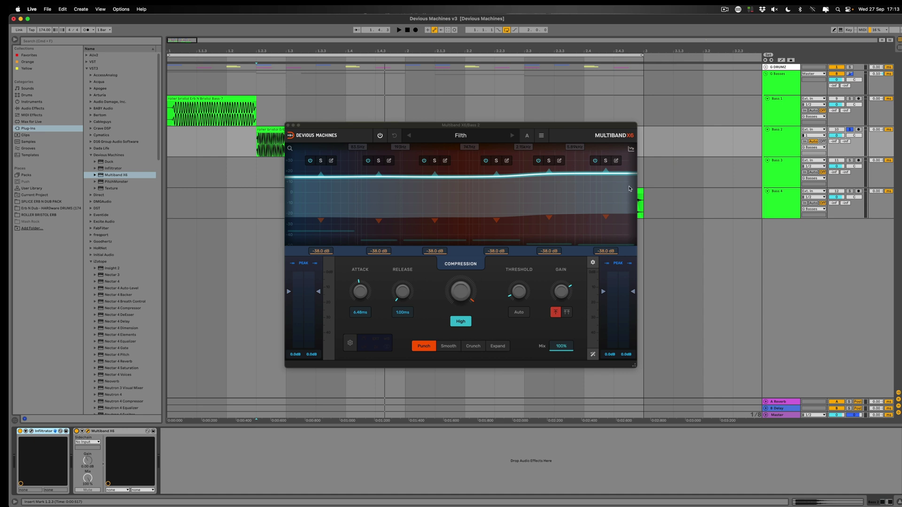
left_click_drag(393, 130, 350, 131)
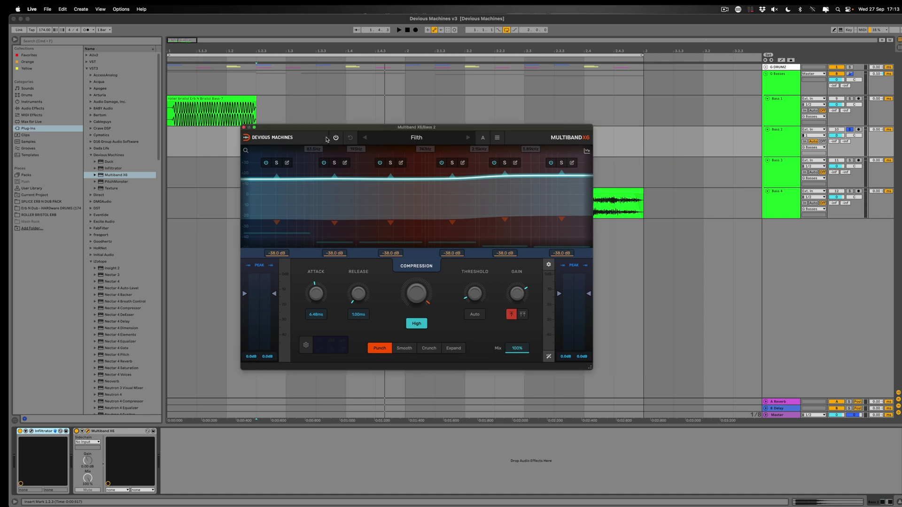
Step: Solo the Bass 3 track and compare its sound with the plug-ins switched off and on
left_click(775, 170)
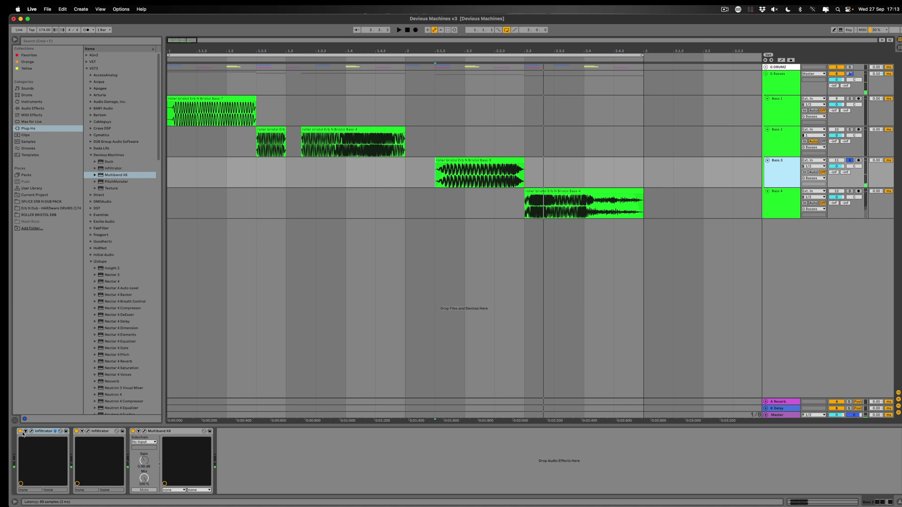
left_click(21, 432)
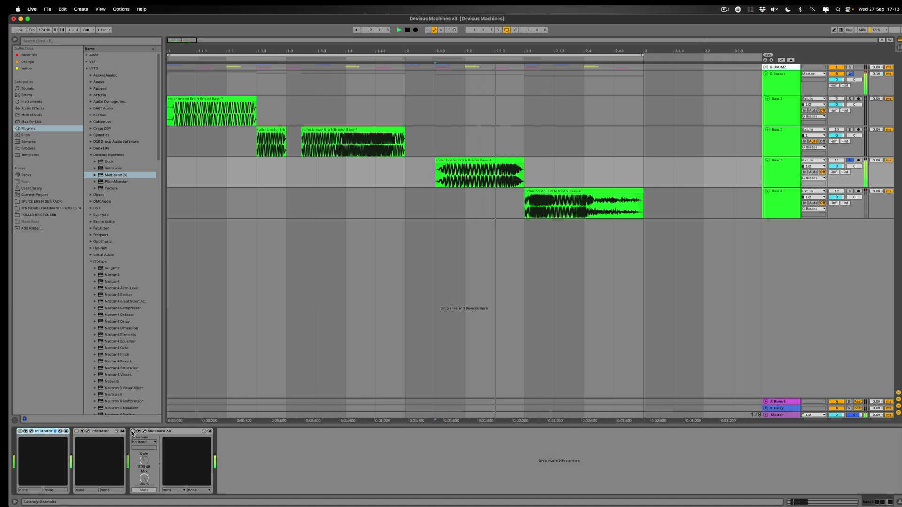
left_click(20, 431)
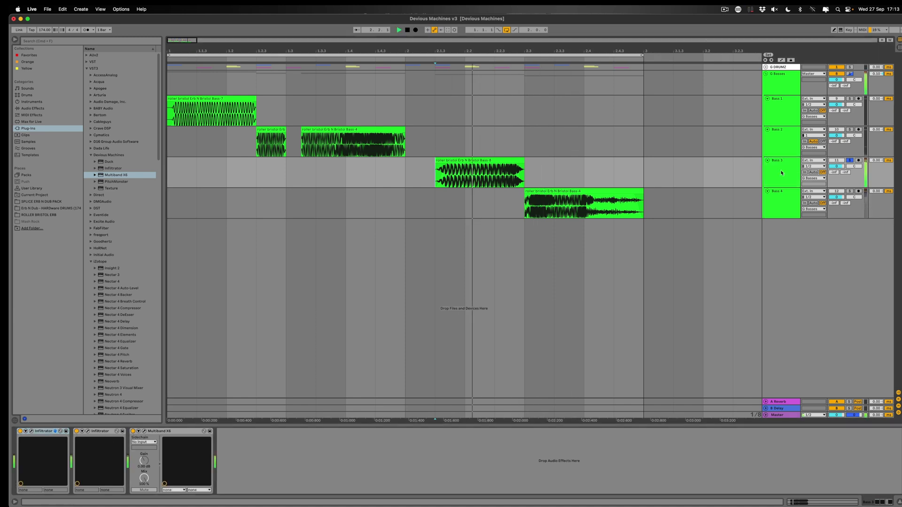
Step: Audition Bass 3 through Infiltrator's Reece 2 Neuro and Morphing Filter Vowels presets and Multiband X6's Filth preset
left_click(31, 432)
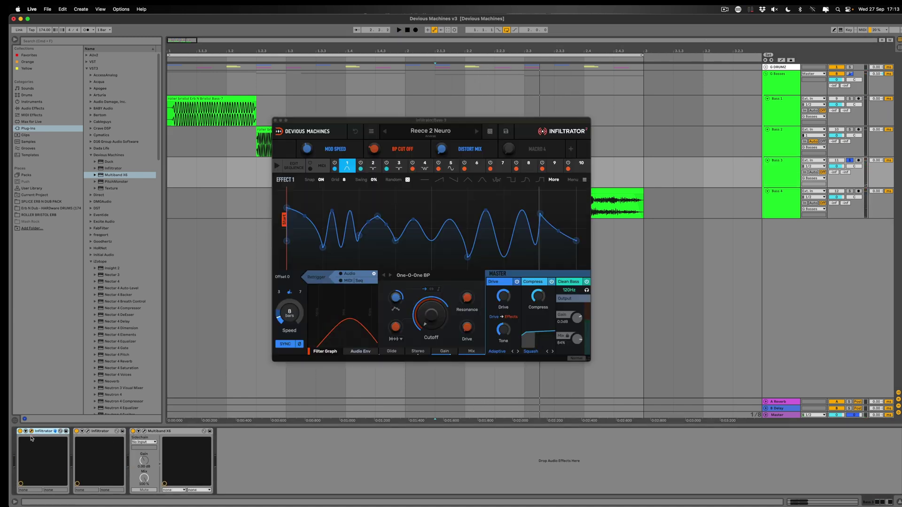
left_click(380, 121)
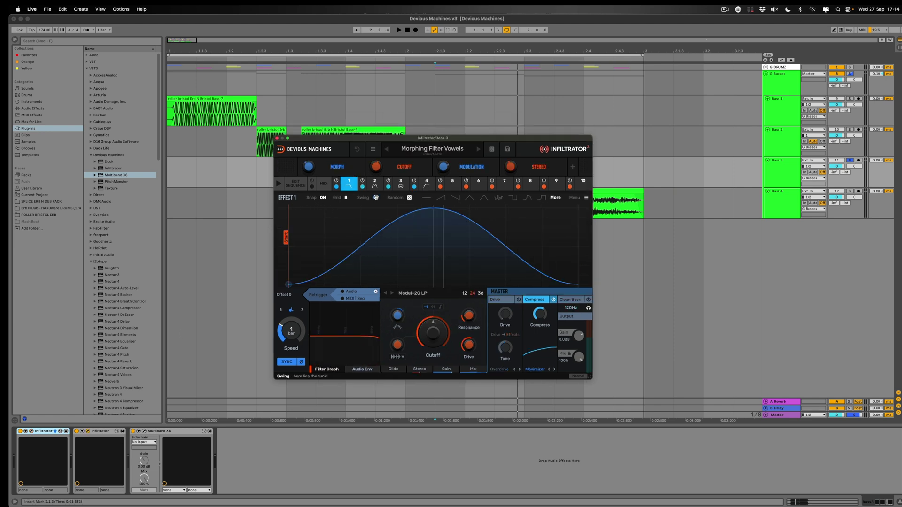
key("space")
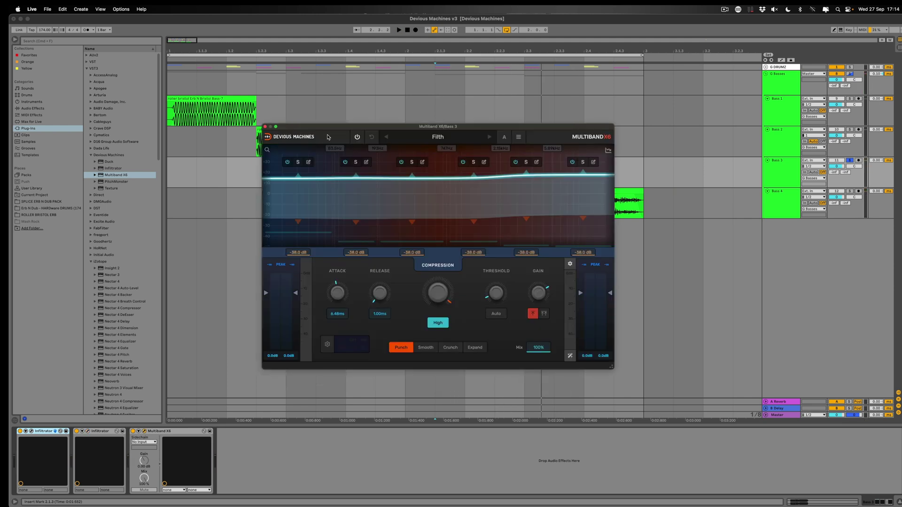
key("space")
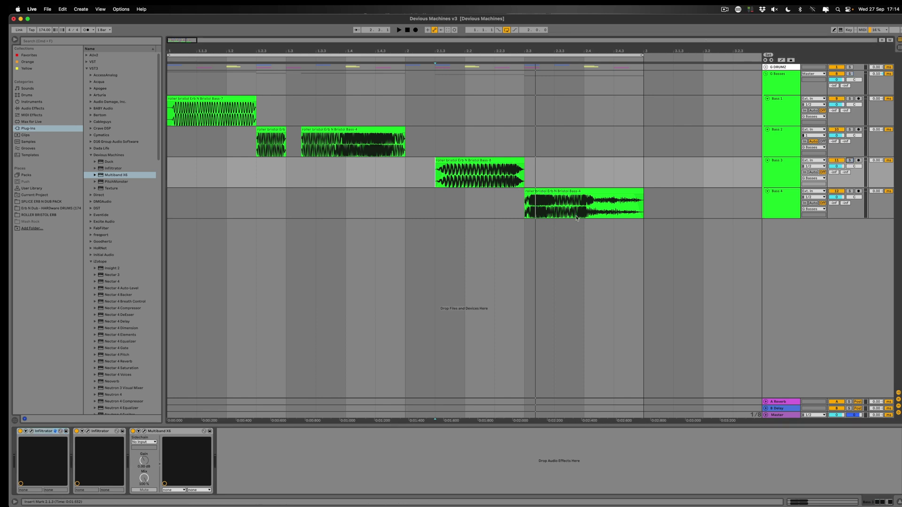
Step: Solo and play the Bass 4 track from the start of its clip, and switch off its Infiltrator, Texture and Multiband X6
left_click(526, 209)
key("s")
key("space")
left_click(20, 431)
left_click(77, 431)
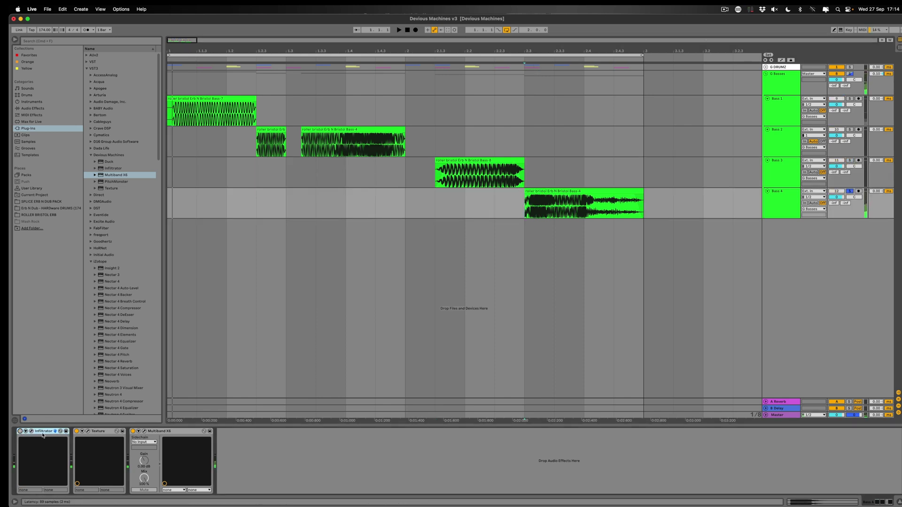
left_click(133, 431)
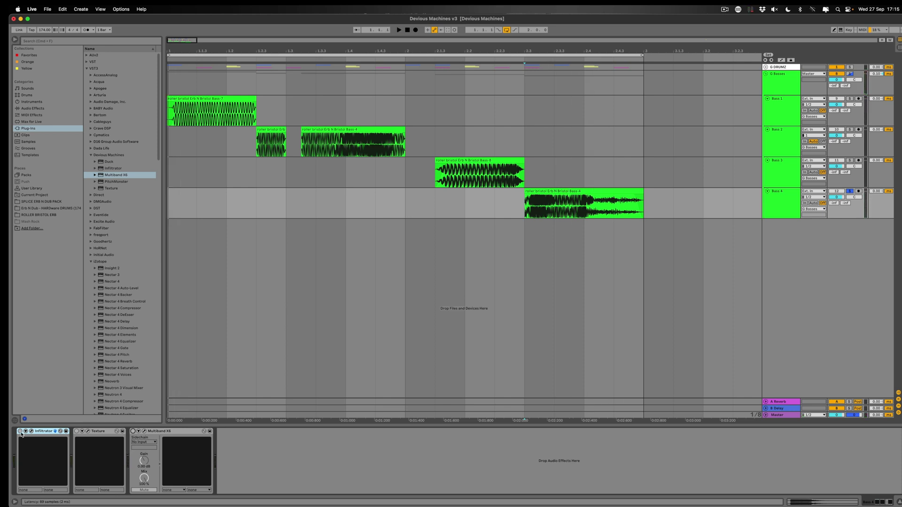
Step: Switch Bass 4's Multiband X6 back on, play the track with the plug-ins active, and show Infiltrator's Reece 2 Neuro preset
left_click(133, 432)
key("space")
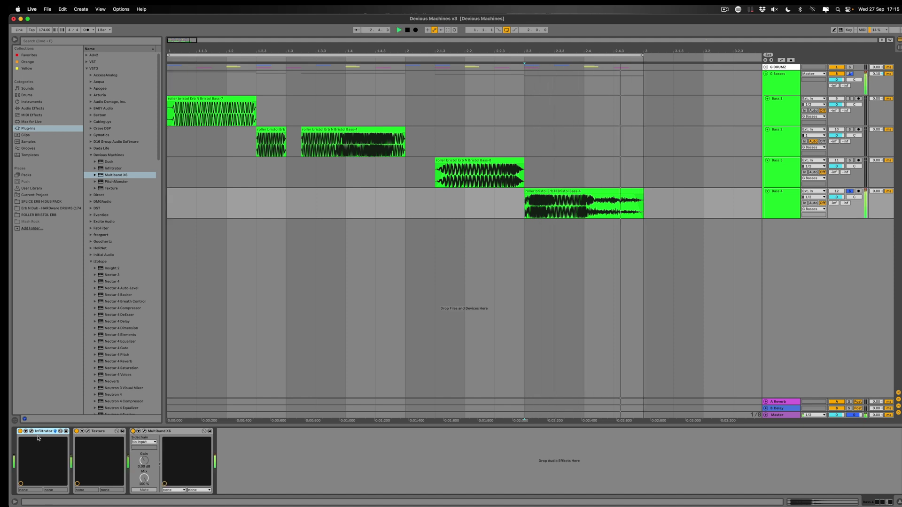
left_click(31, 431)
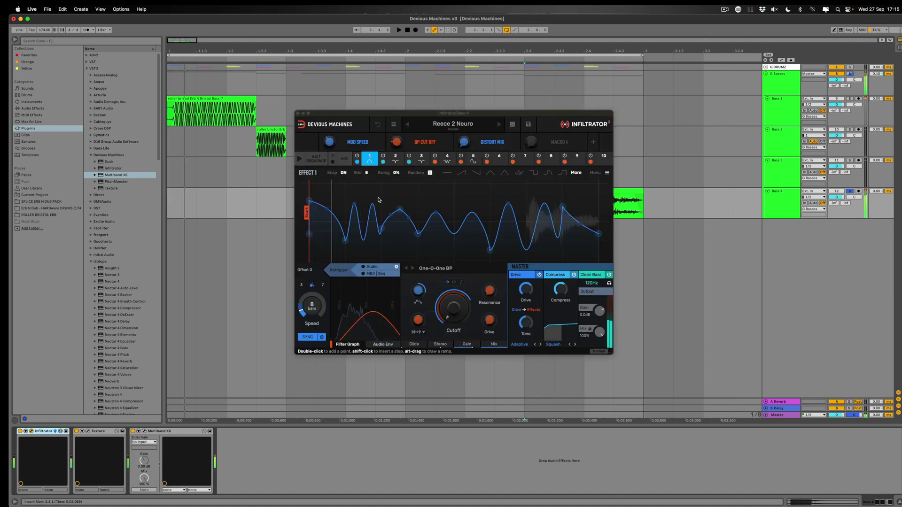
Step: Raise the gain of Bass 4's Texture to -3.1 and open the track's Multiband X6
left_click(88, 432)
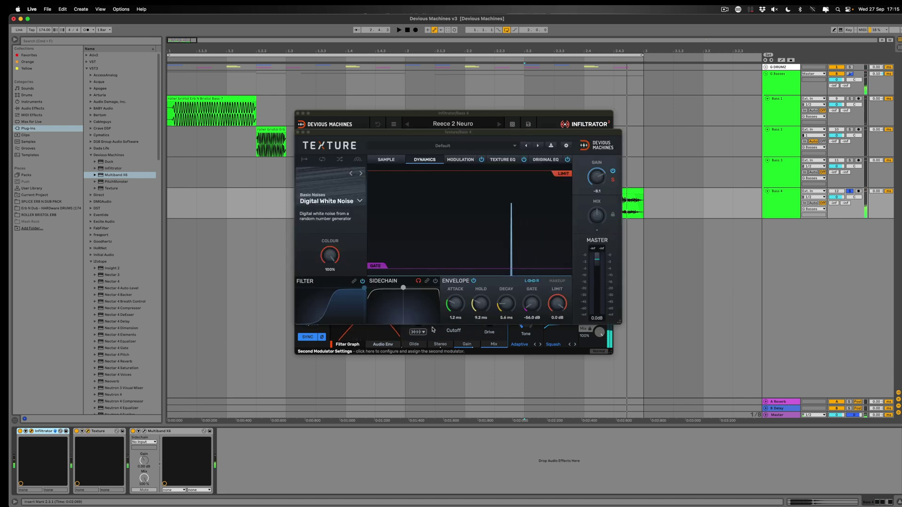
mouse_move(597, 176)
left_mouse_down()
mouse_move(597, 153)
mouse_move(597, 168)
left_mouse_up()
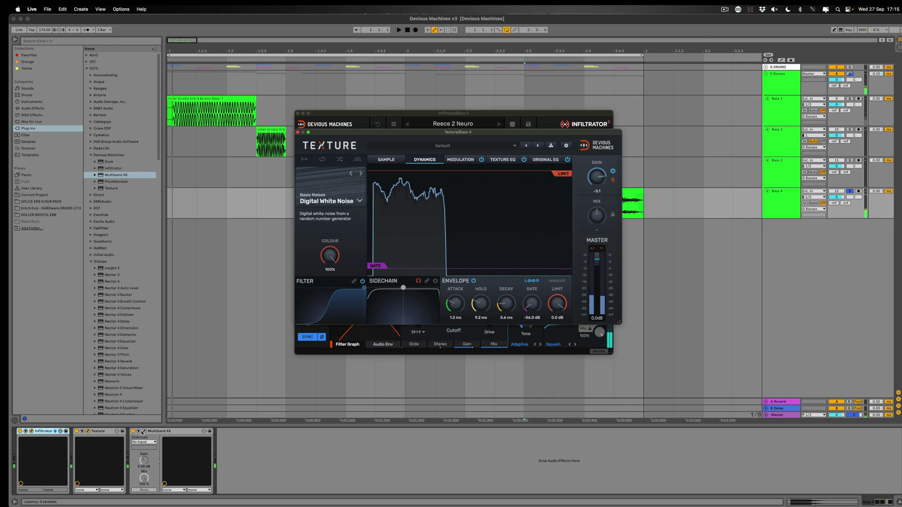
left_click(144, 432)
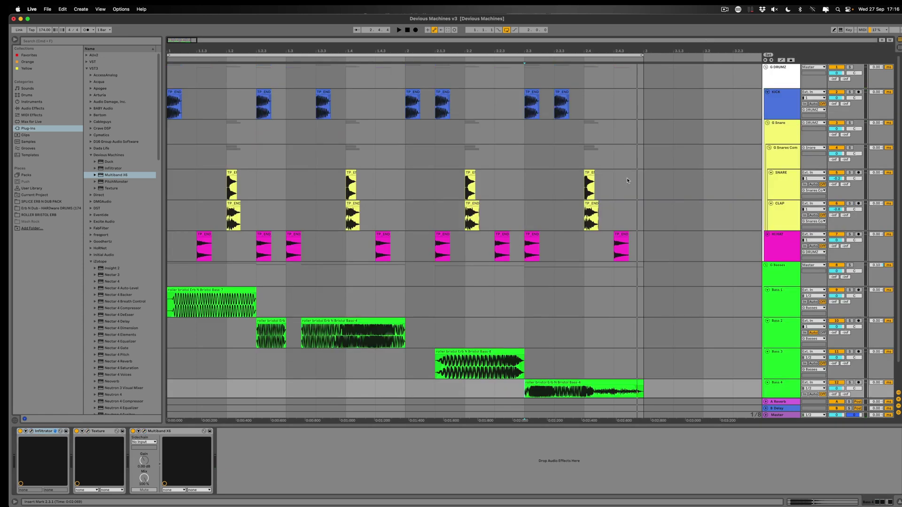
Step: Play the full drum and bass loop and show the G Basses group's effect chain
key("space")
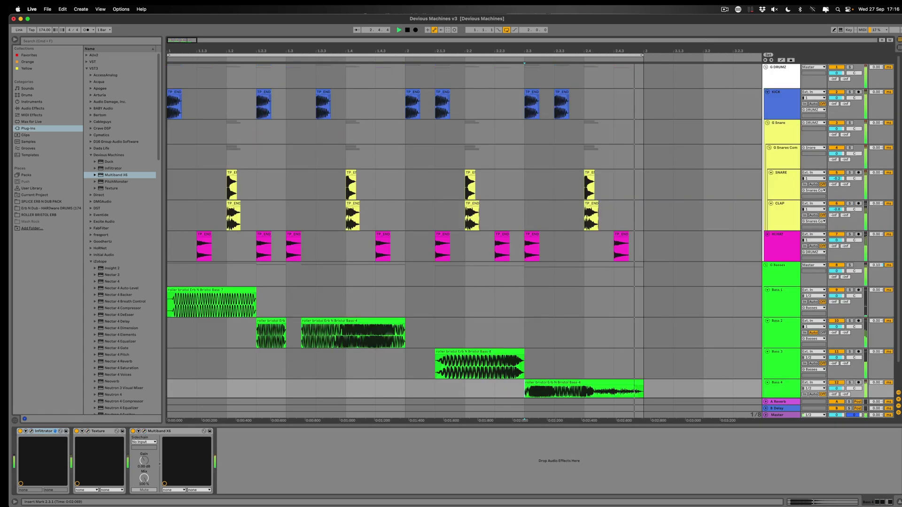
left_click(777, 272)
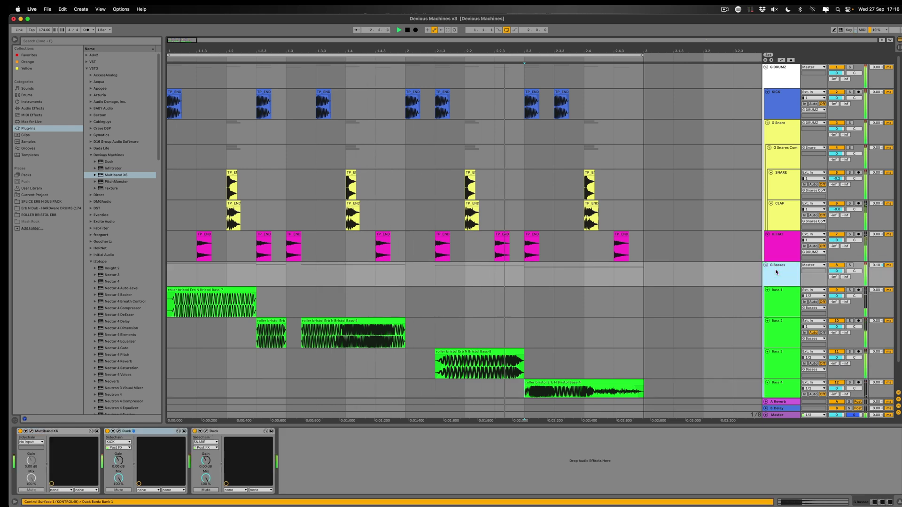